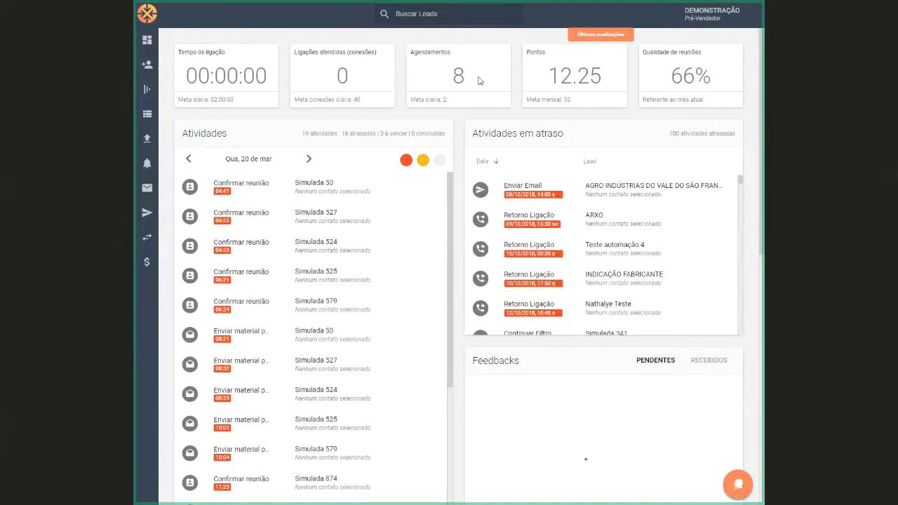
# Examine the dashboard's indicator cards for call time, answered calls, appointments, points and meeting quality, including their goals
pyautogui.moveTo(177, 54); pyautogui.dragTo(169, 103)
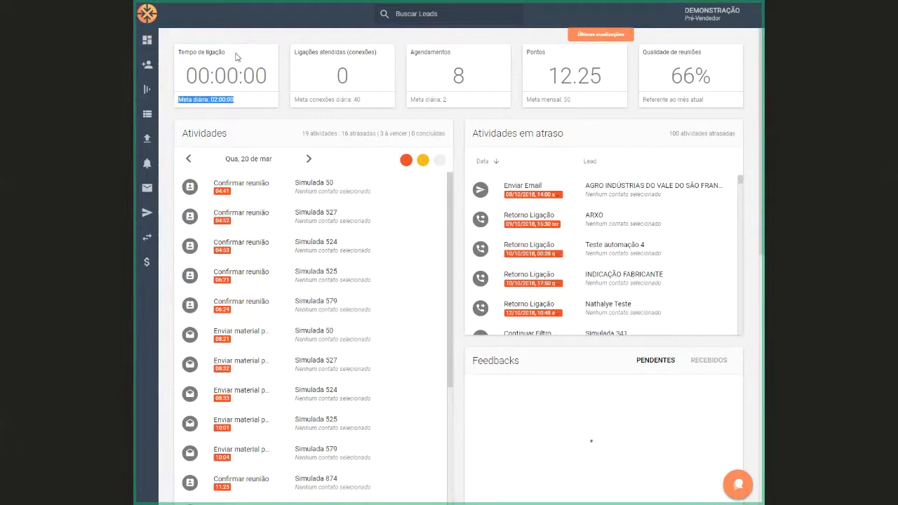
pyautogui.moveTo(340, 48); pyautogui.dragTo(389, 60)
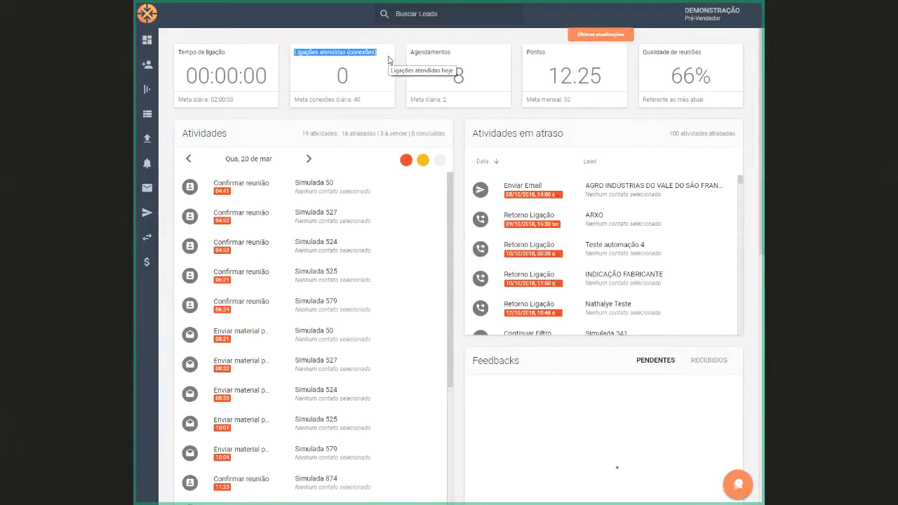
pyautogui.moveTo(364, 99); pyautogui.dragTo(302, 110)
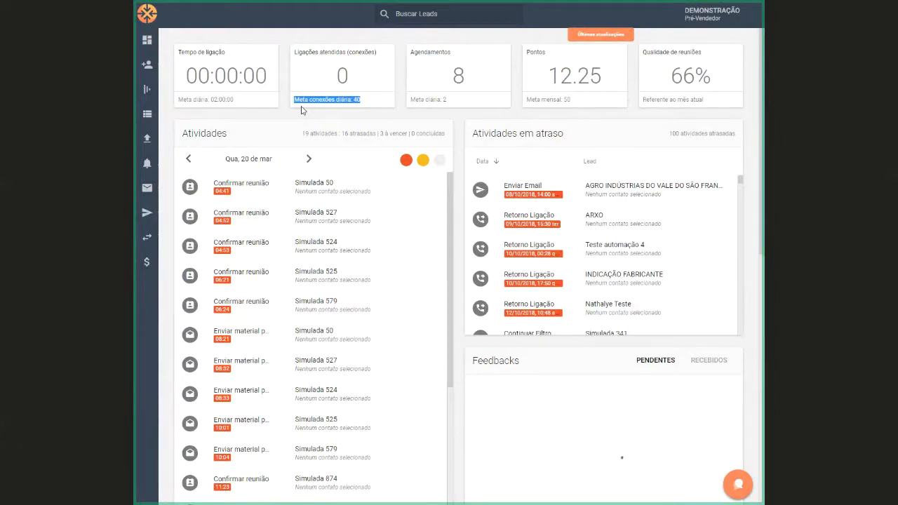
pyautogui.moveTo(472, 54); pyautogui.dragTo(411, 62)
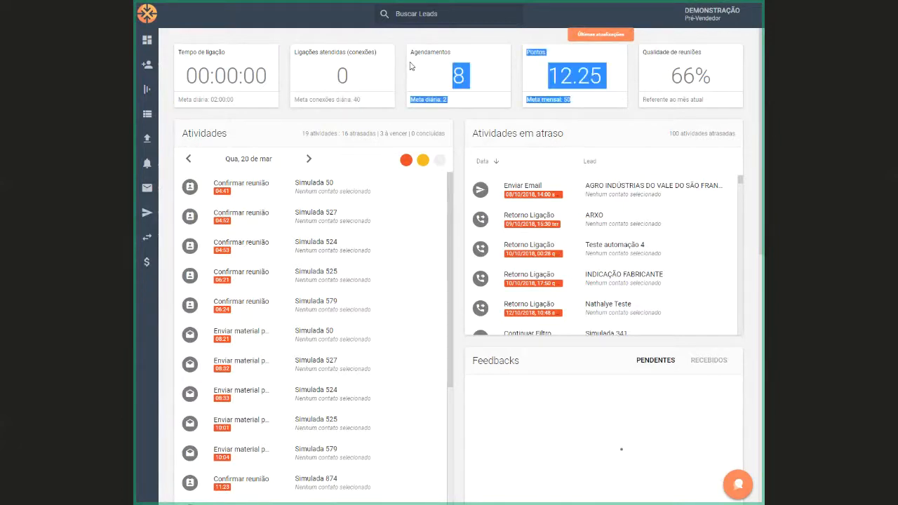
pyautogui.moveTo(453, 99); pyautogui.dragTo(409, 107)
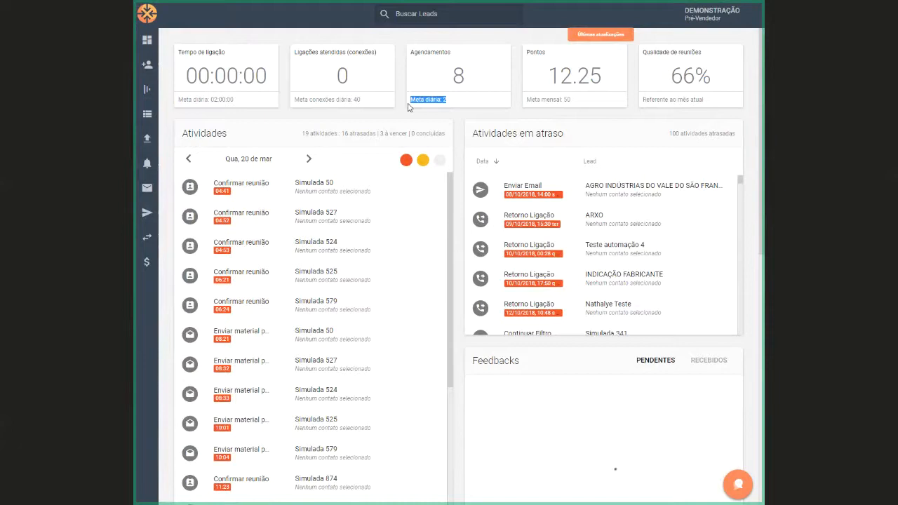
pyautogui.moveTo(546, 51); pyautogui.dragTo(523, 53)
pyautogui.moveTo(545, 83); pyautogui.dragTo(594, 76)
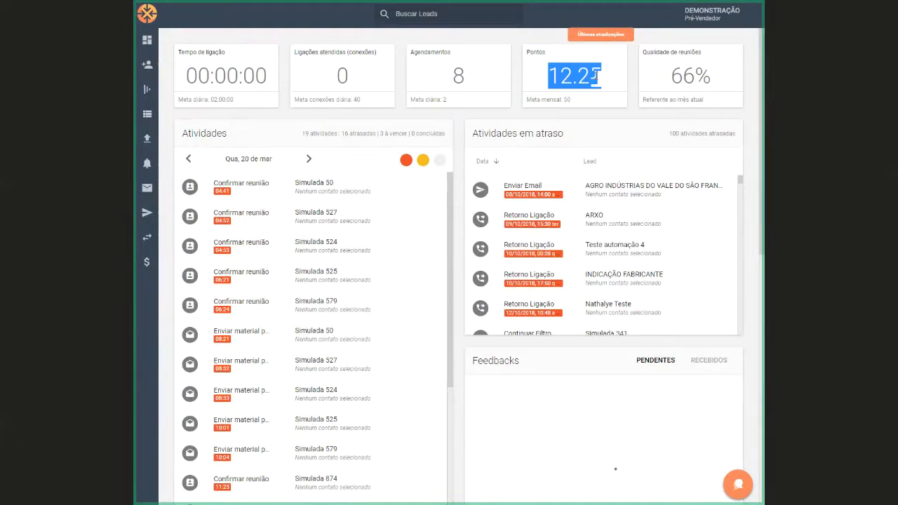
pyautogui.moveTo(576, 104); pyautogui.dragTo(524, 98)
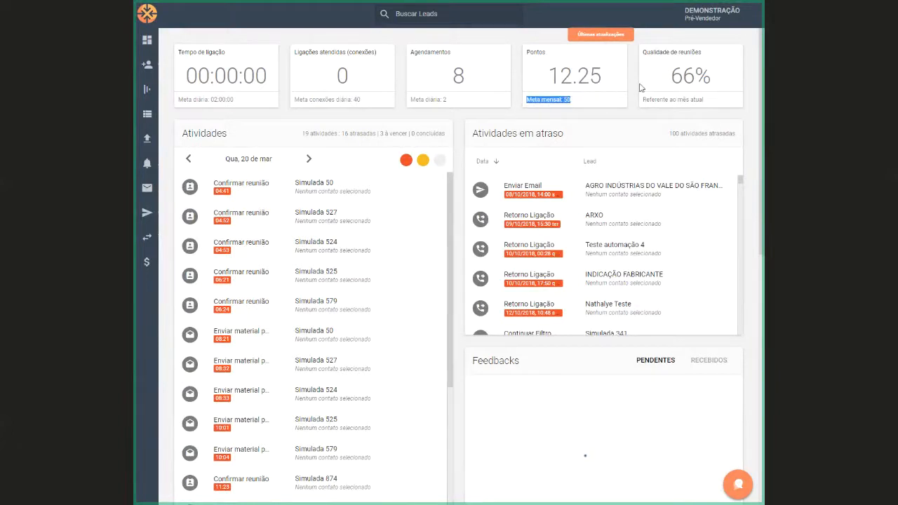
pyautogui.moveTo(639, 61); pyautogui.dragTo(703, 53)
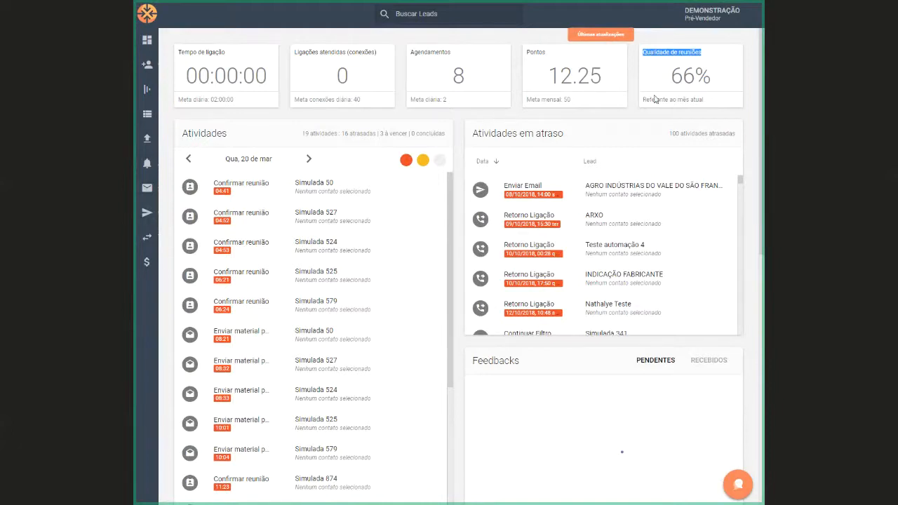
# Look through the dashboard's Atividades list and the period options of the Produção chart
pyautogui.doubleClick(198, 129)
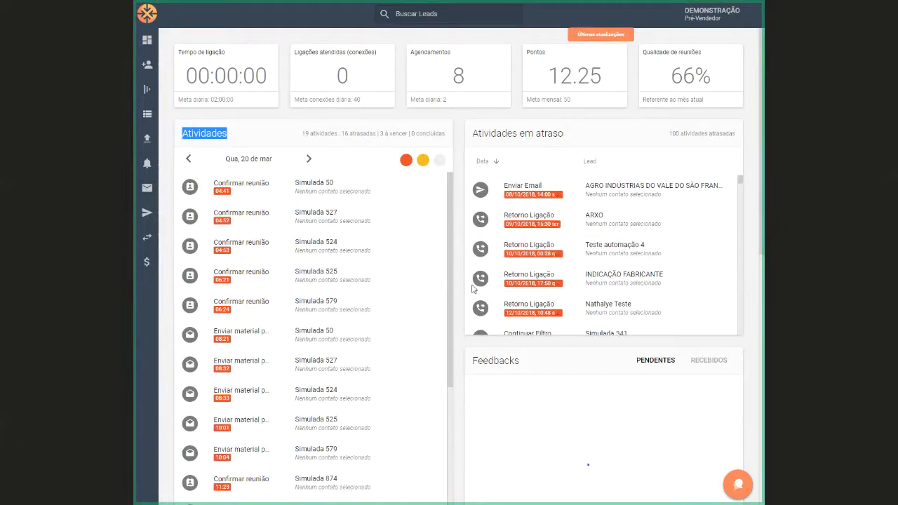
pyautogui.scroll(-5, 472, 288)
pyautogui.scroll(-5, 455, 303)
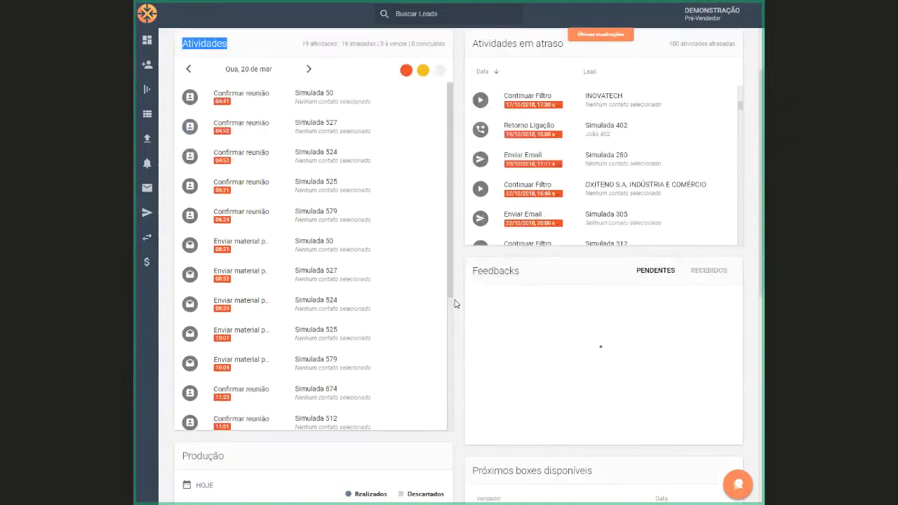
pyautogui.scroll(-3, 455, 303)
pyautogui.scroll(2, 456, 302)
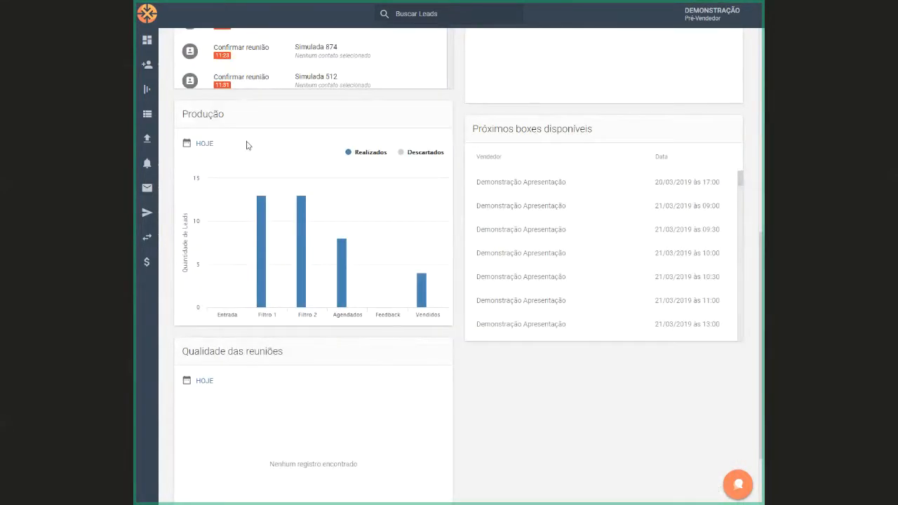
pyautogui.click(201, 144)
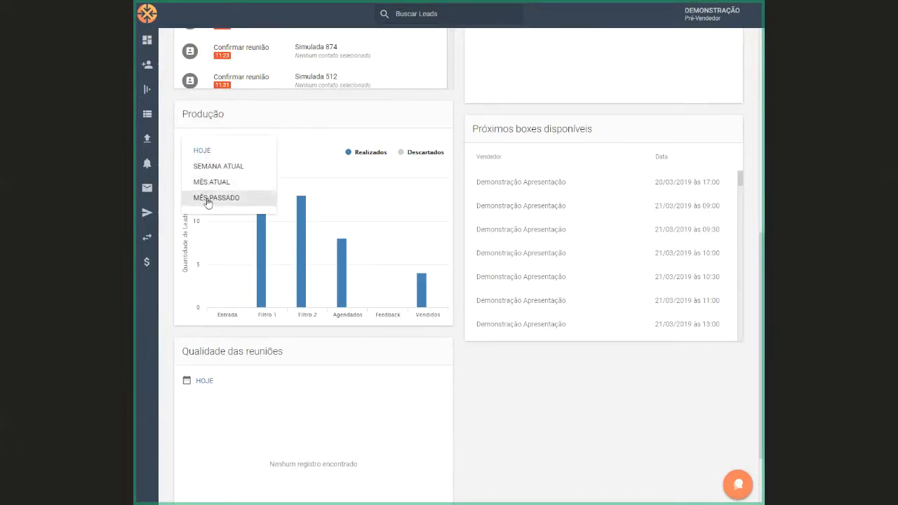
pyautogui.click(596, 378)
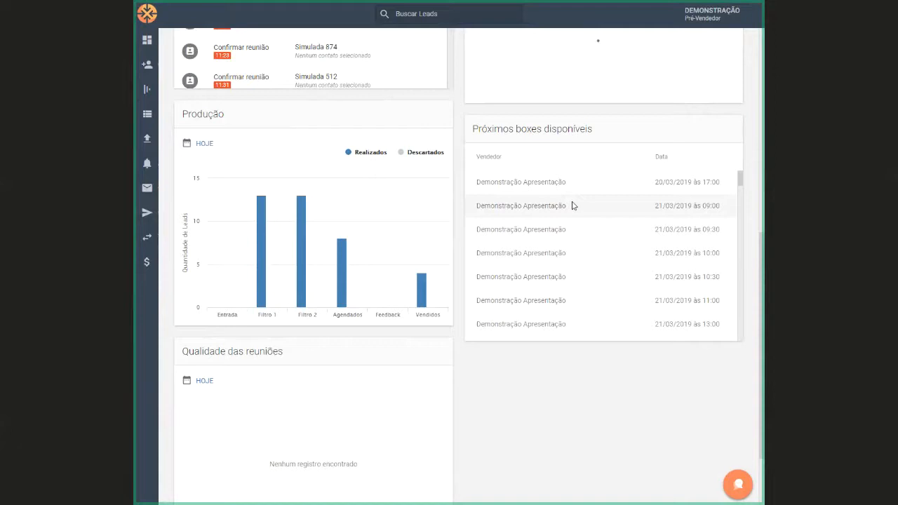
# View the Qualidade das reuniões chart for MÊS PASSADO, including its slice details, and switch it to MÊS ATUAL
pyautogui.scroll(-2, 493, 204)
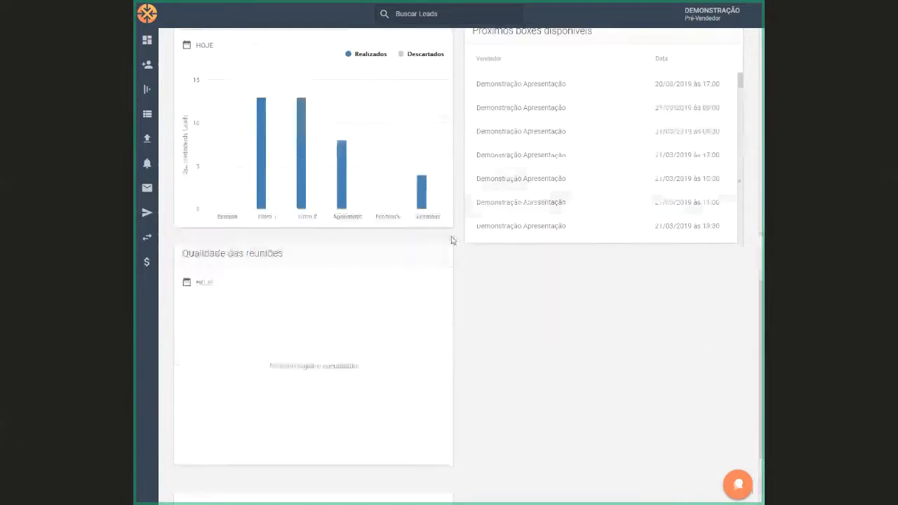
pyautogui.click(202, 291)
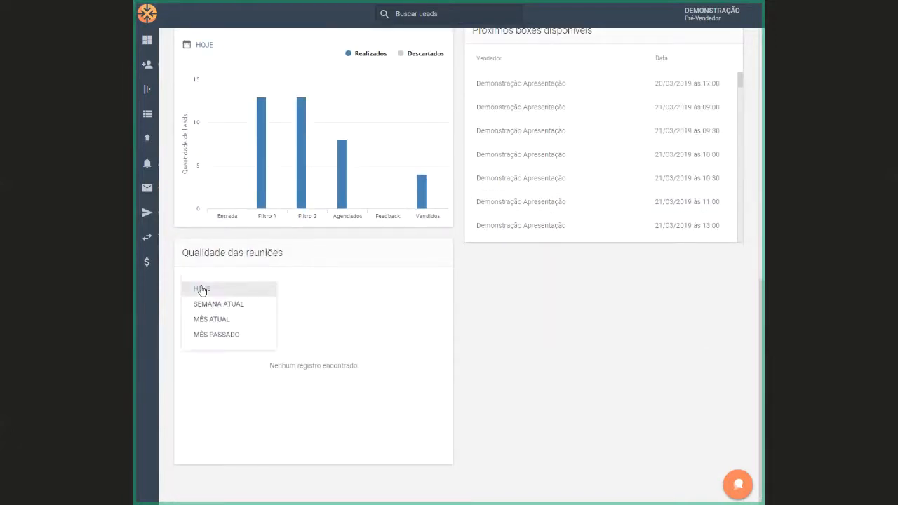
pyautogui.click(202, 341)
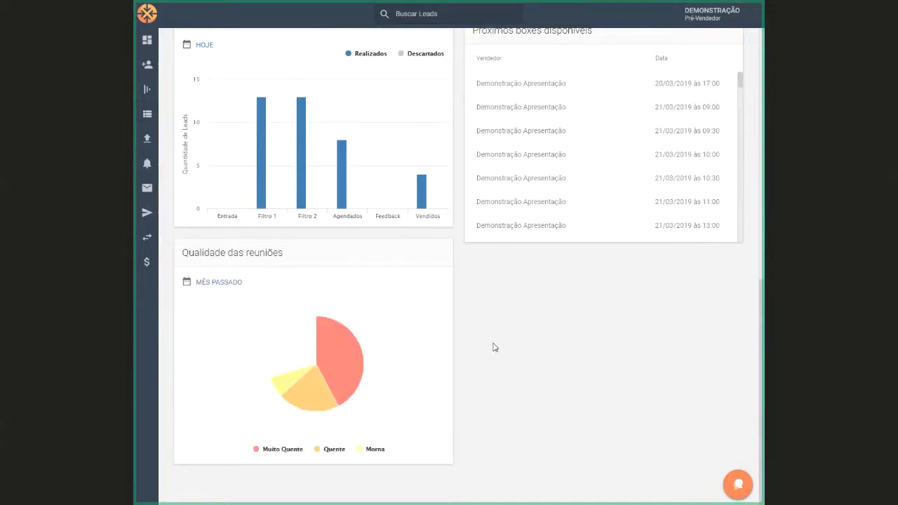
pyautogui.moveTo(311, 339)
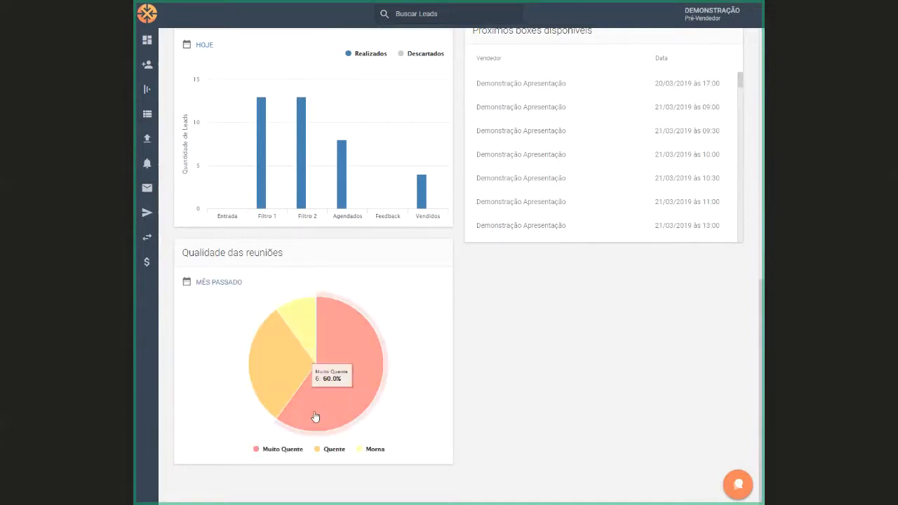
pyautogui.click(215, 289)
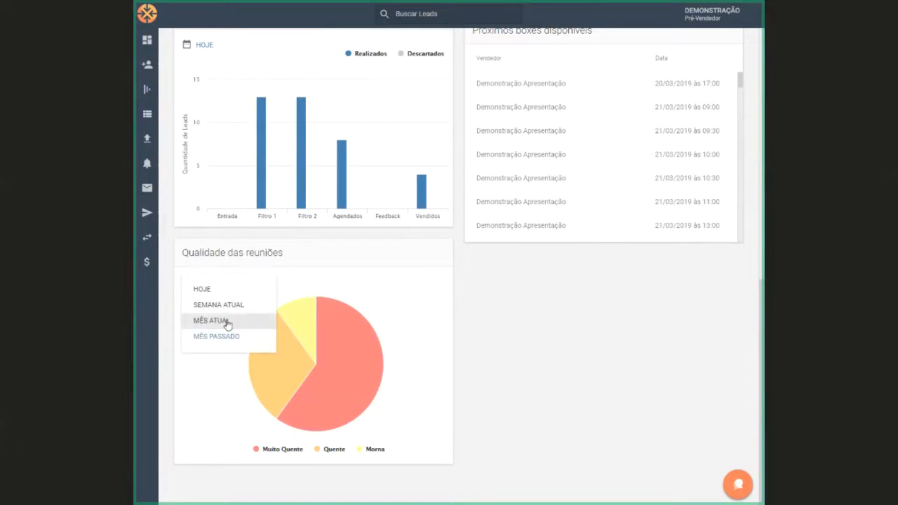
pyautogui.click(227, 322)
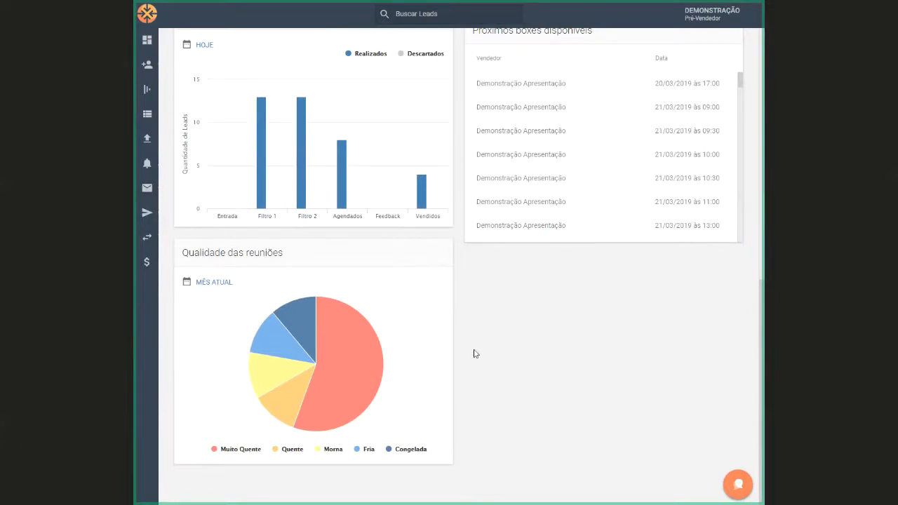
# Open the Base de Leads (Funil) board from the dashboard
pyautogui.scroll(10, 475, 353)
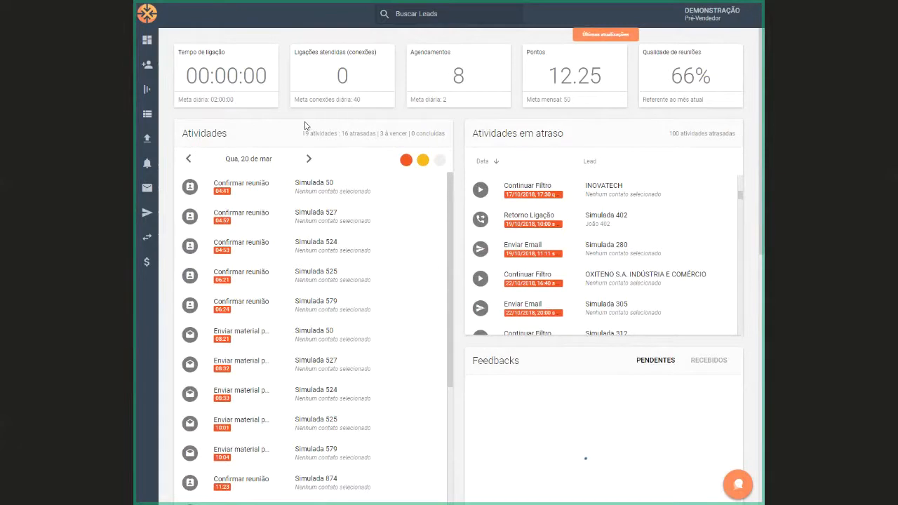
pyautogui.click(171, 92)
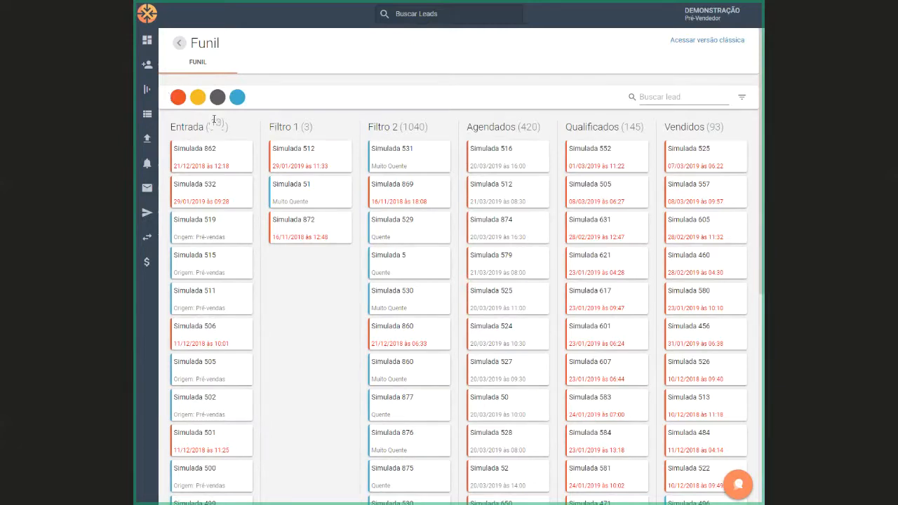
# Open the Cadastro de Leads form and examine its company data fields, including the Origem options
pyautogui.click(160, 74)
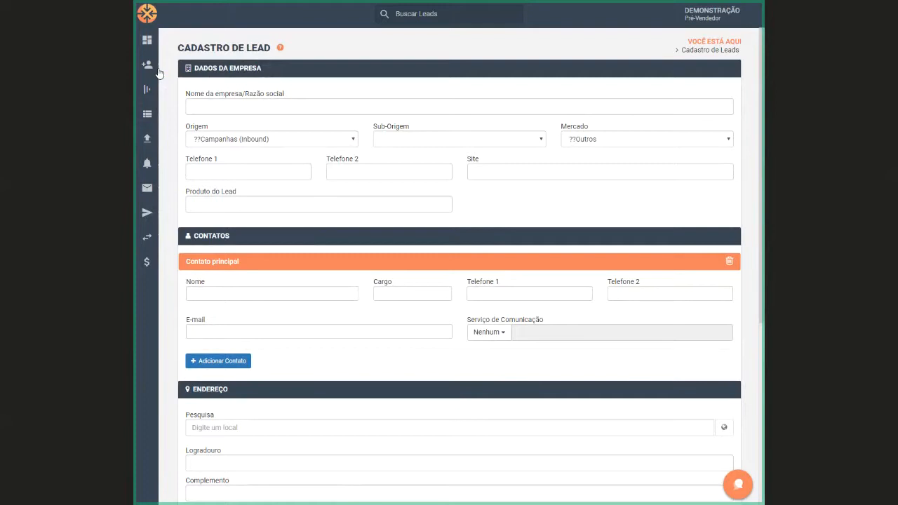
pyautogui.click(249, 105)
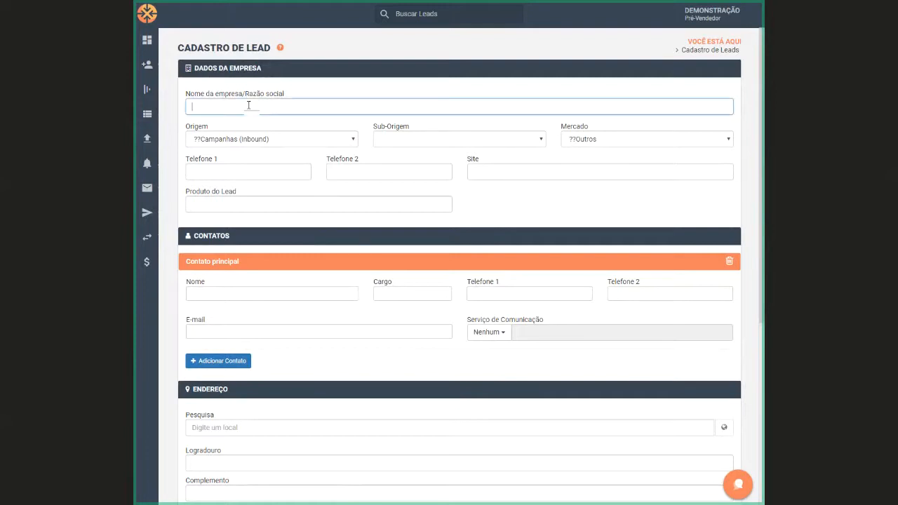
pyautogui.click(334, 139)
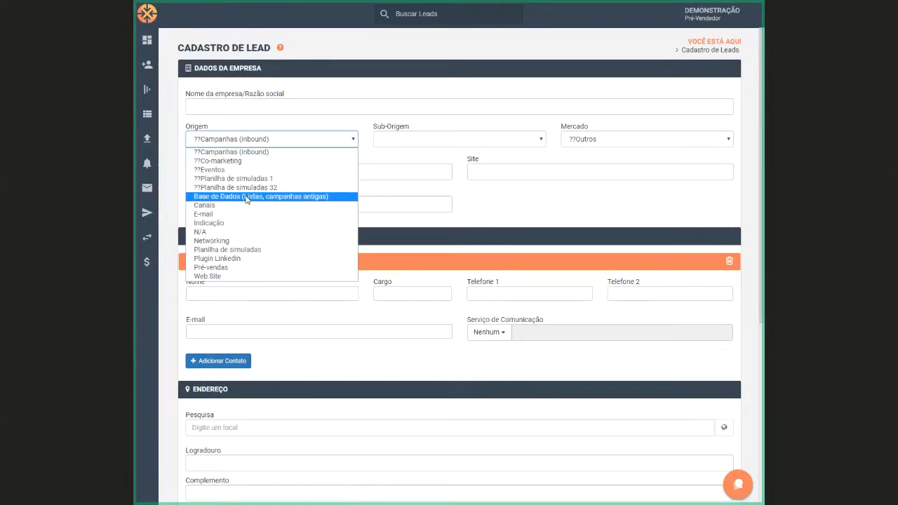
pyautogui.click(435, 194)
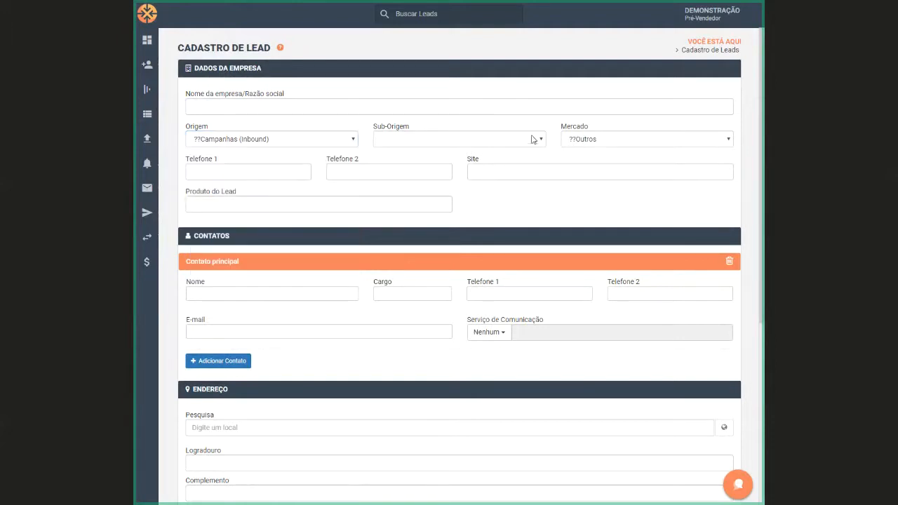
pyautogui.click(602, 142)
pyautogui.click(215, 171)
# Look through the lead form's Contatos, Endereço and Observações sections
pyautogui.scroll(-2, 476, 364)
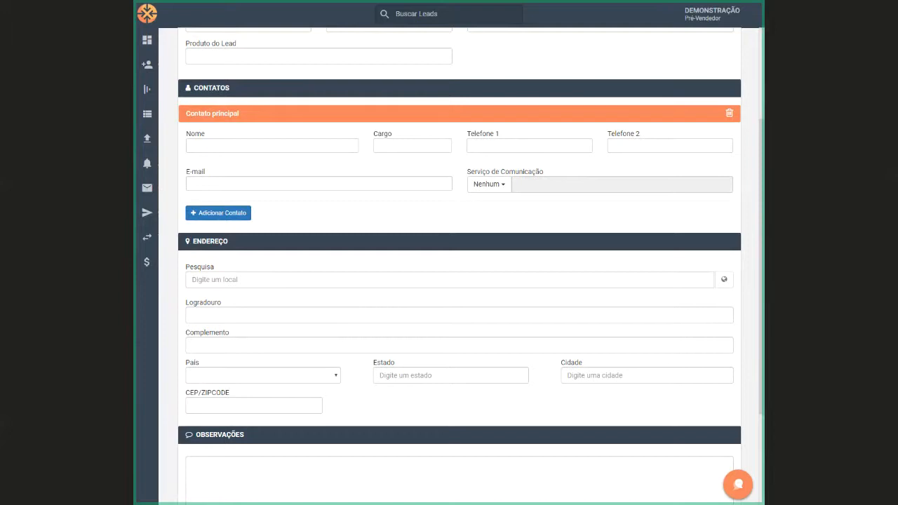
pyautogui.scroll(-2, 545, 297)
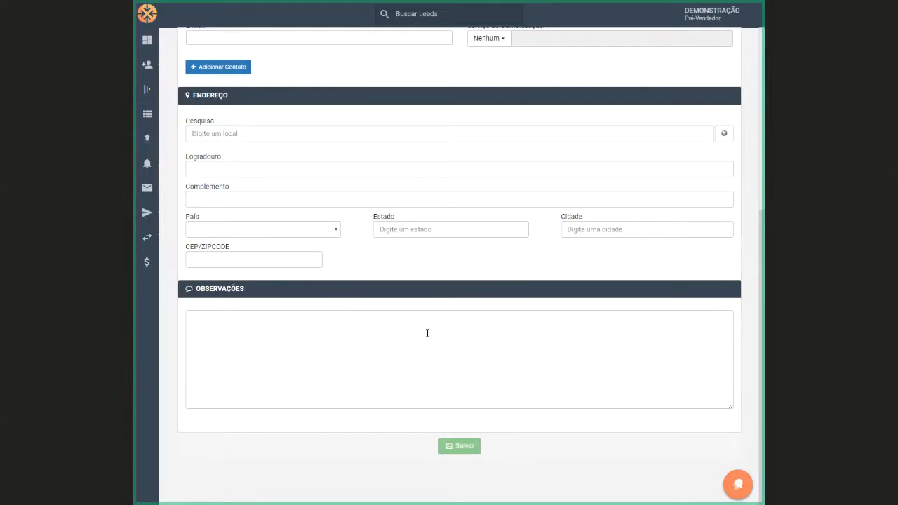
pyautogui.scroll(4, 427, 333)
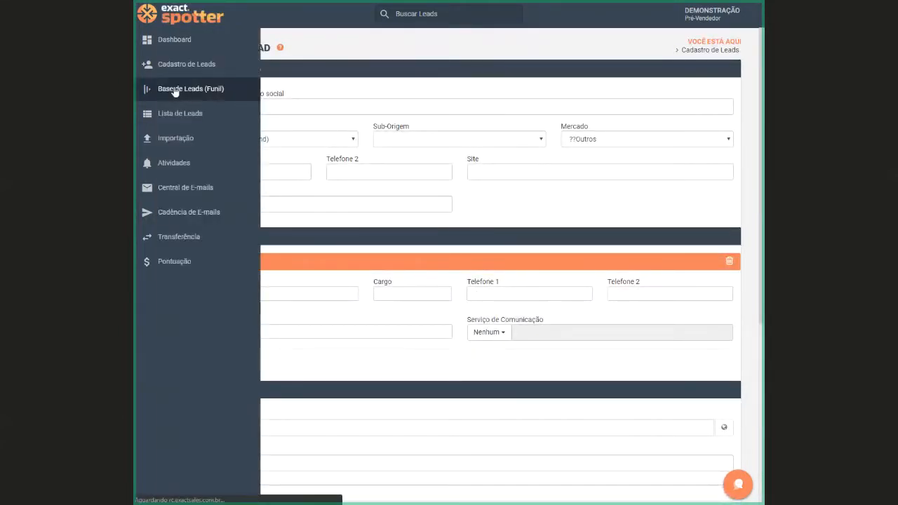
# Return to the Base de Leads (Funil) board and look through the leads in its stage columns
pyautogui.click(174, 89)
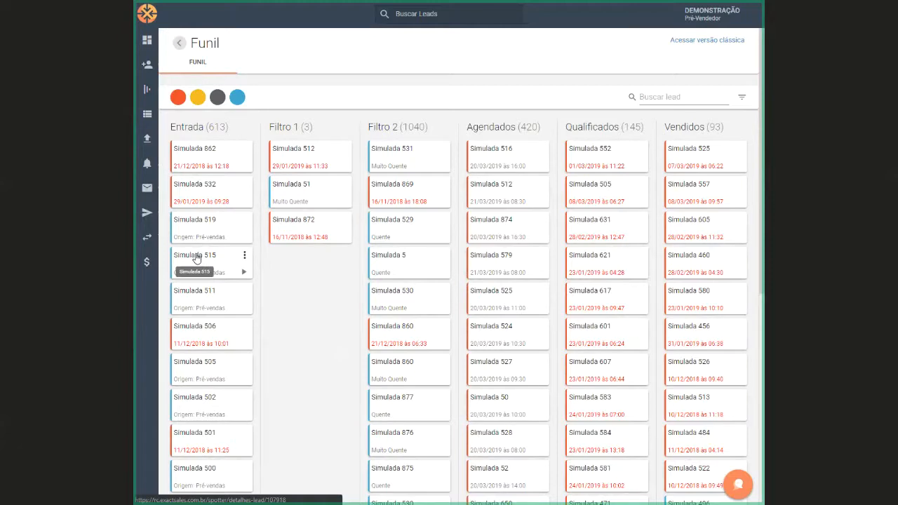
pyautogui.scroll(-3, 200, 262)
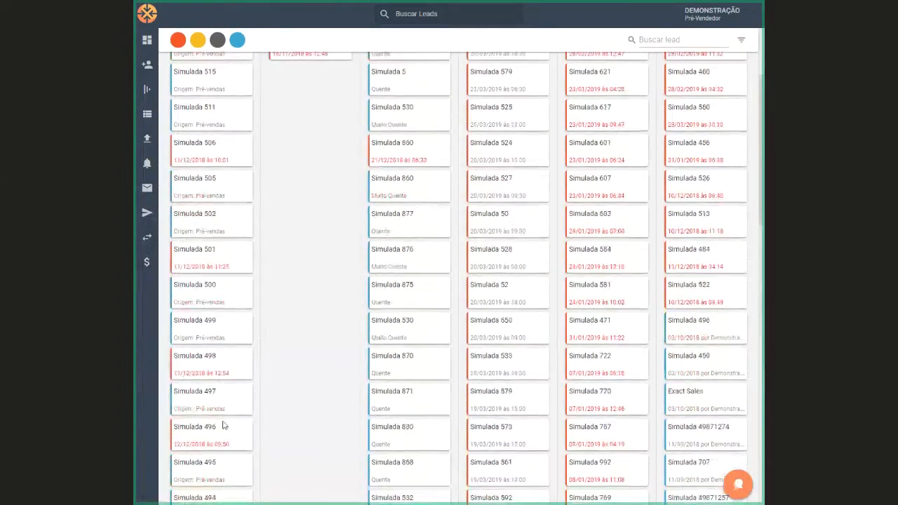
pyautogui.scroll(-2, 223, 412)
pyautogui.scroll(5, 223, 413)
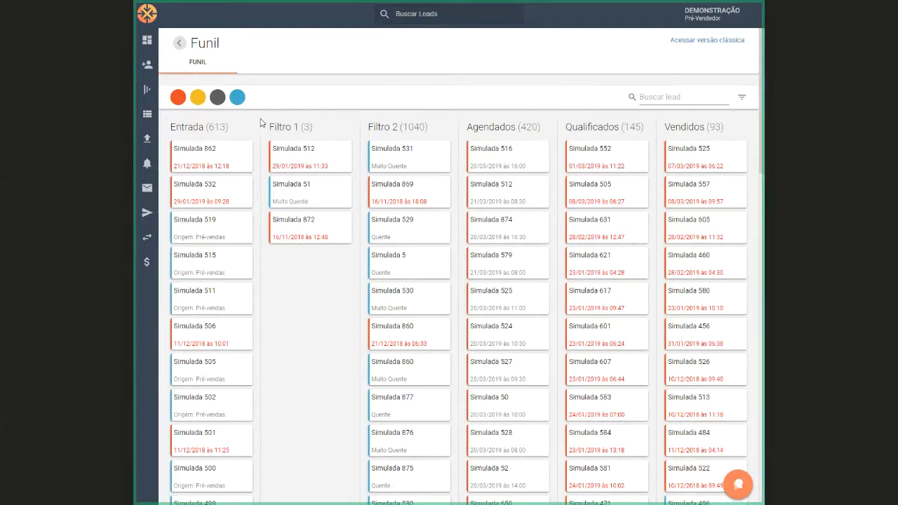
# Open the lead Simulada 862 from the Entrada stage and examine its company, contact, funnel and history details
pyautogui.click(193, 154)
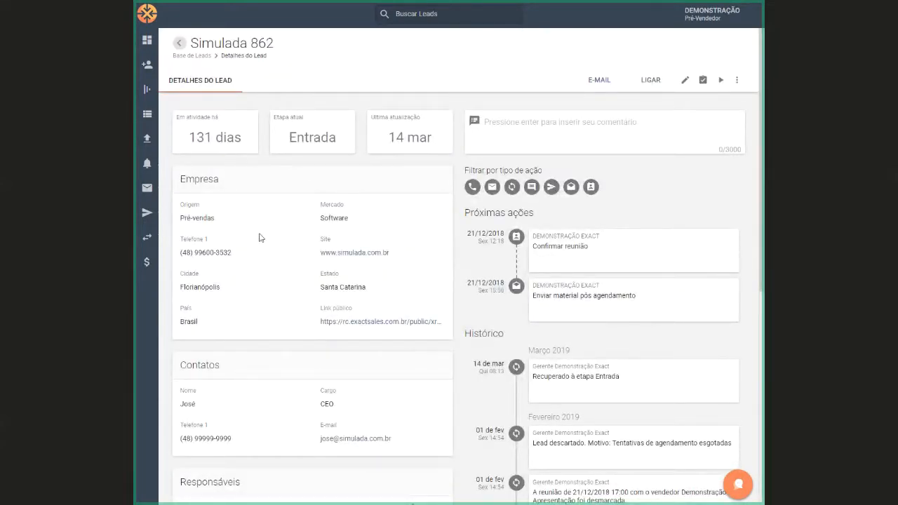
pyautogui.scroll(-5, 281, 316)
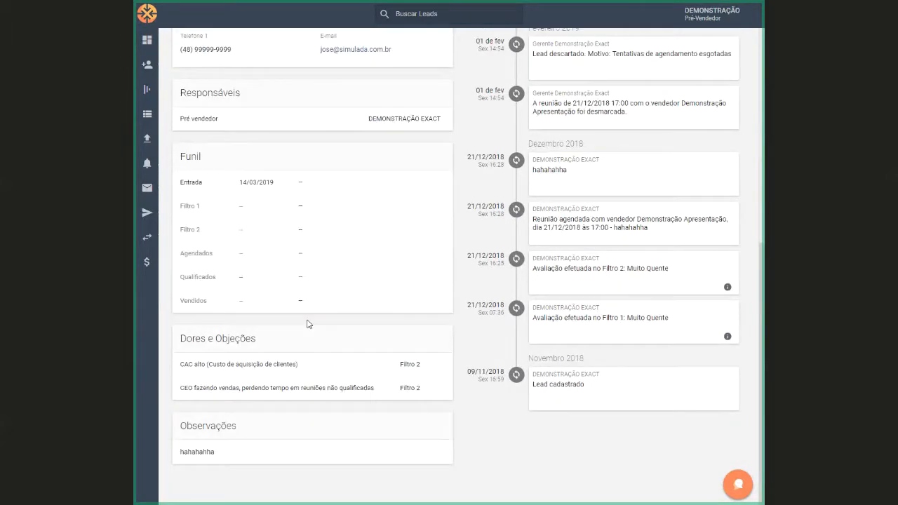
pyautogui.scroll(1, 653, 465)
pyautogui.scroll(-2, 617, 421)
pyautogui.scroll(8, 618, 421)
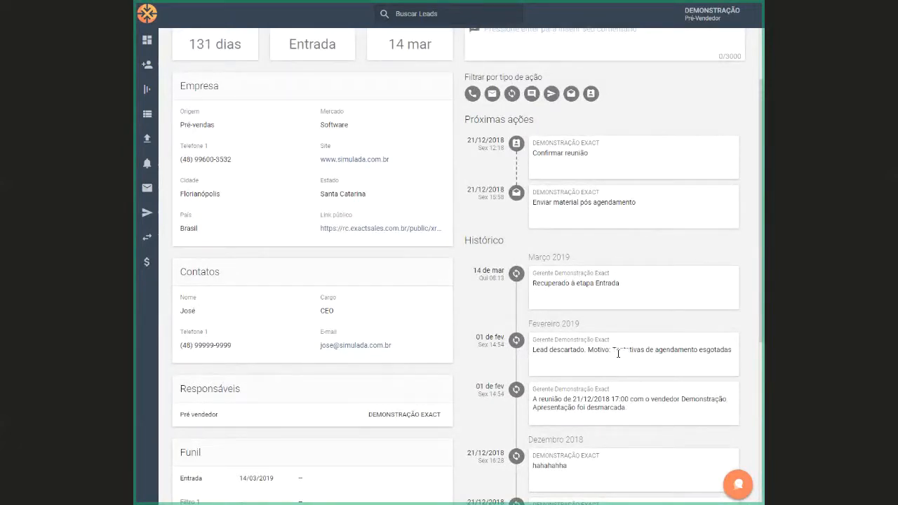
pyautogui.scroll(3, 617, 354)
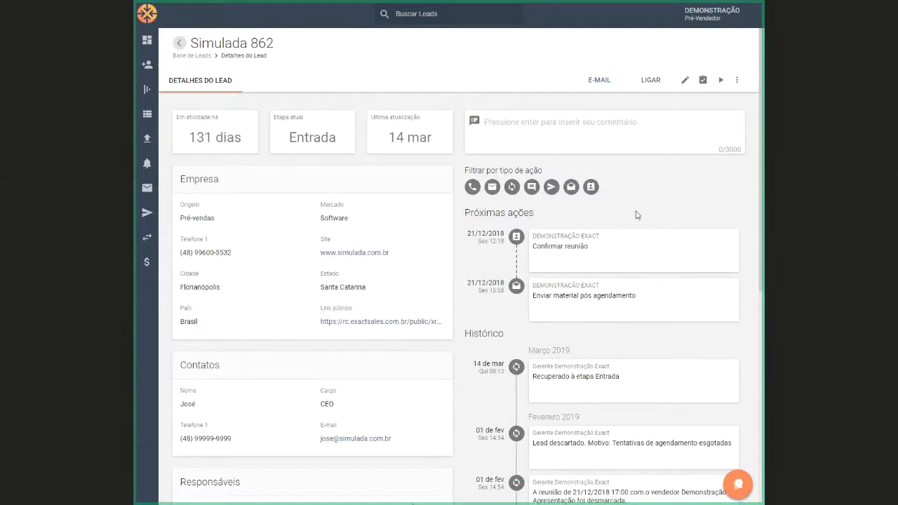
# Start a new e-mail to the lead from the Benefícios Exact Sales template, look through its content, and close it unsent
pyautogui.click(593, 82)
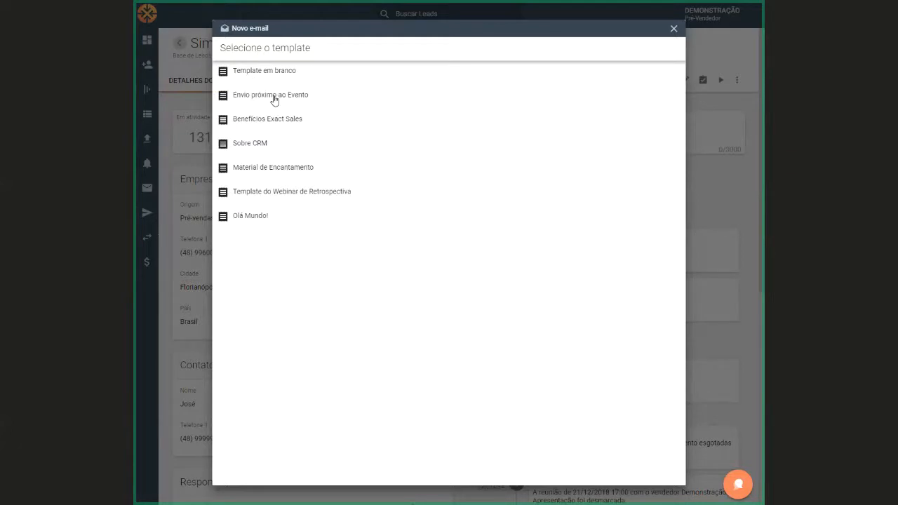
pyautogui.click(257, 120)
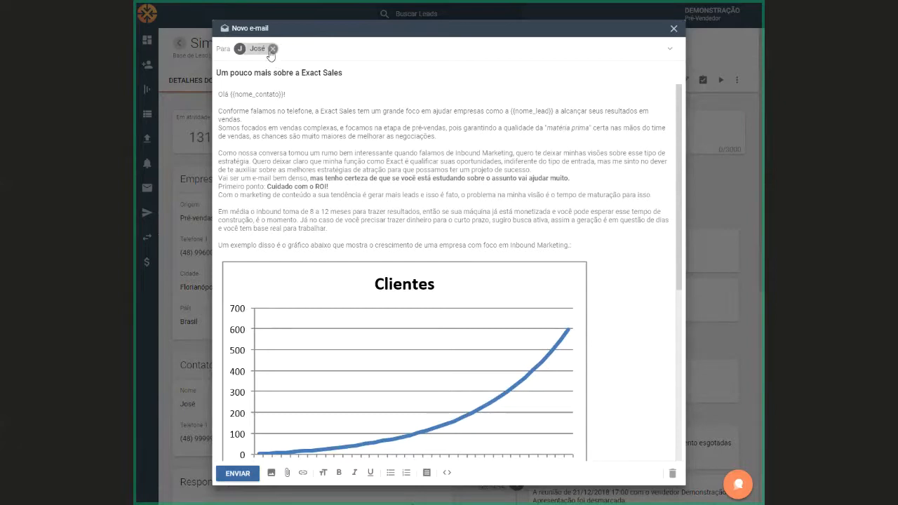
pyautogui.scroll(-4, 594, 177)
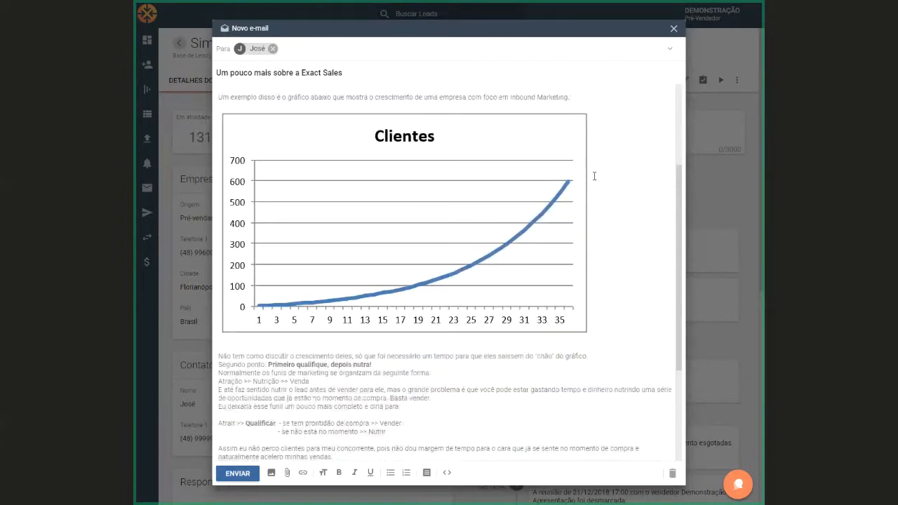
pyautogui.scroll(1, 623, 221)
pyautogui.scroll(5, 617, 227)
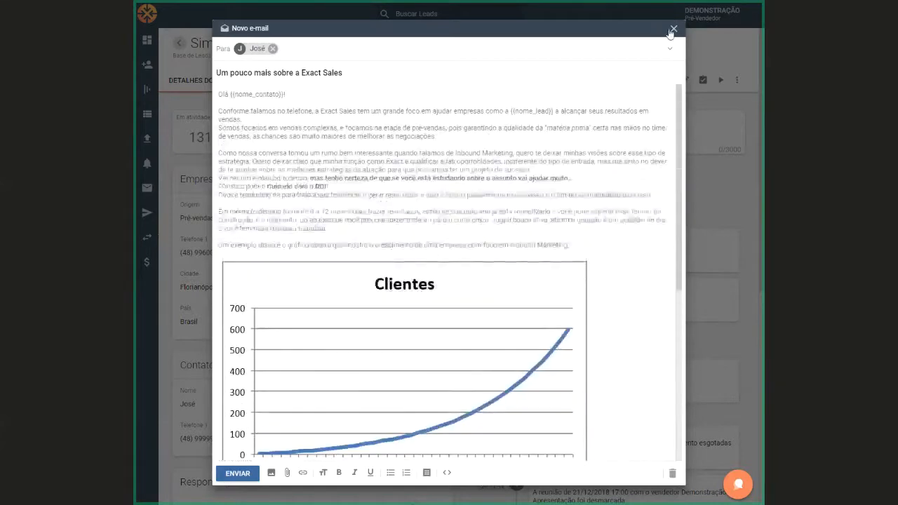
pyautogui.click(673, 28)
# Try to call the lead's CEO contact, dismissing the call-quality survey and the call window
pyautogui.click(651, 81)
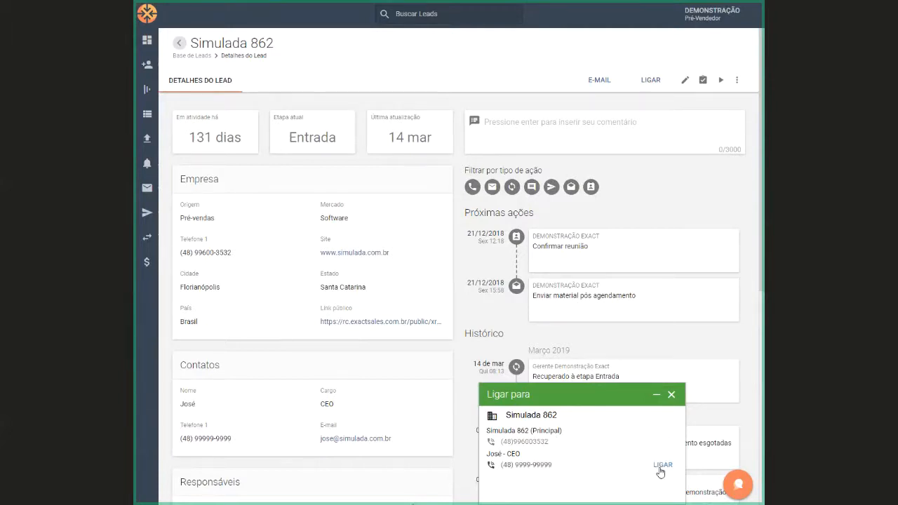
pyautogui.click(662, 466)
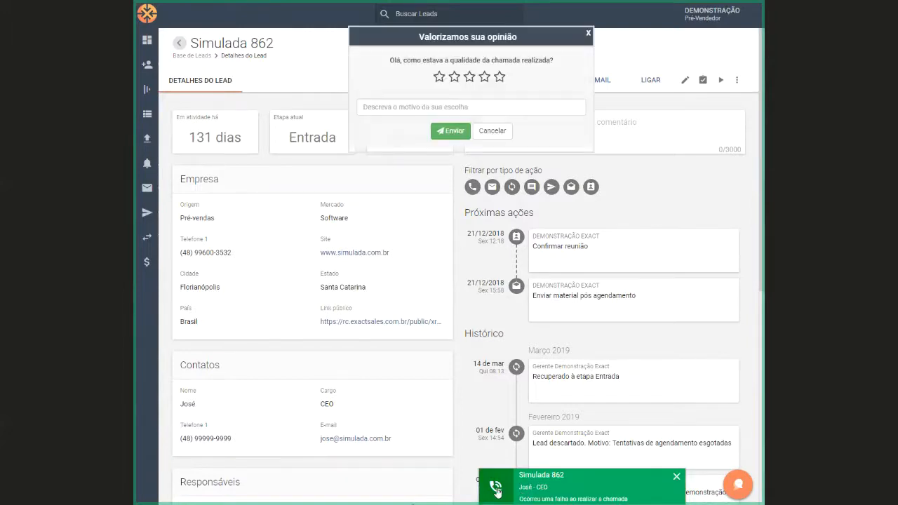
pyautogui.click(476, 138)
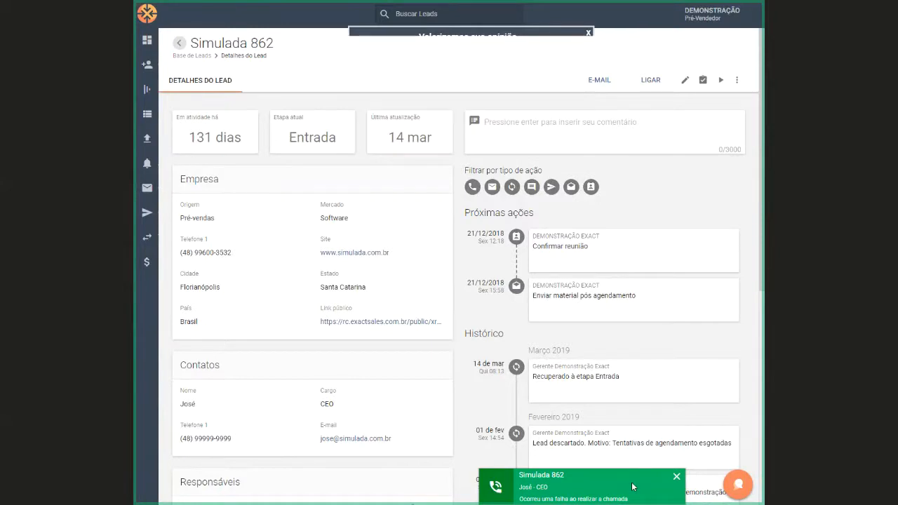
pyautogui.click(676, 477)
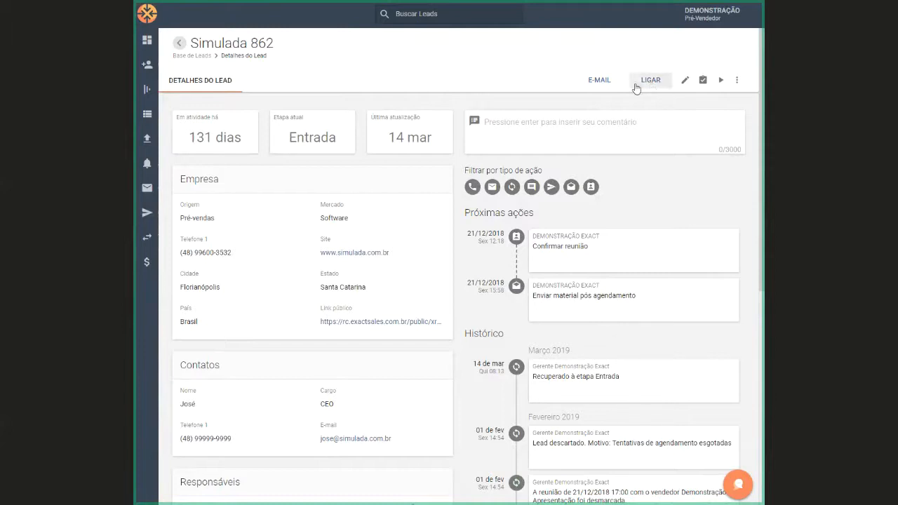
# Start Filtro 1 for Simulada 862 and answer location with Sul, products/services with Até 5, and group with Endeavor
pyautogui.click(720, 82)
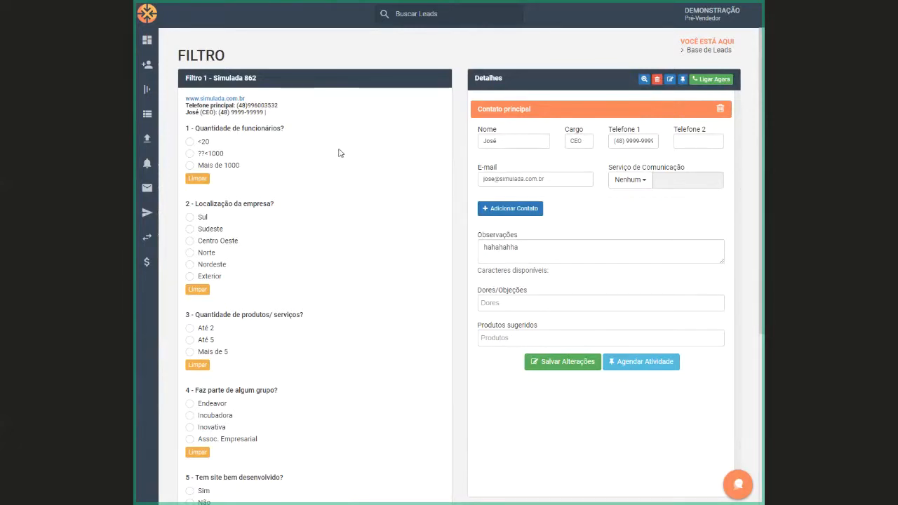
pyautogui.scroll(-1, 341, 151)
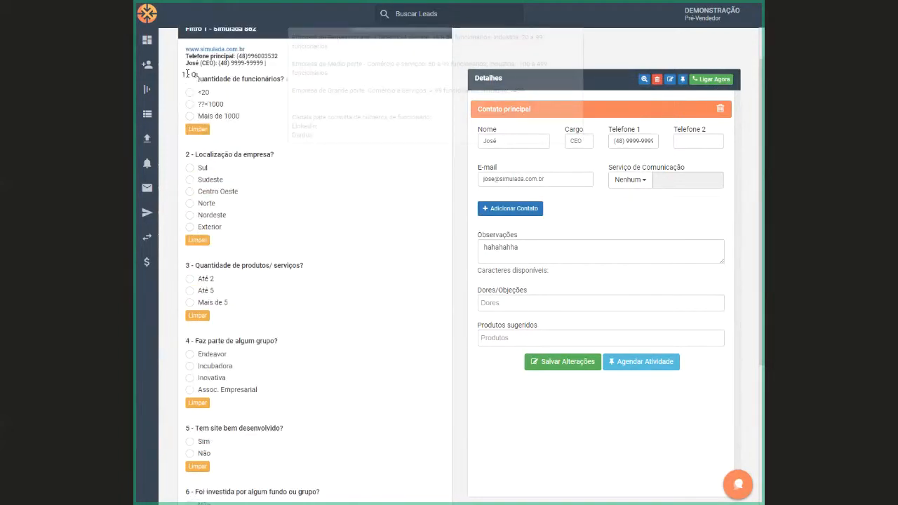
pyautogui.click(189, 169)
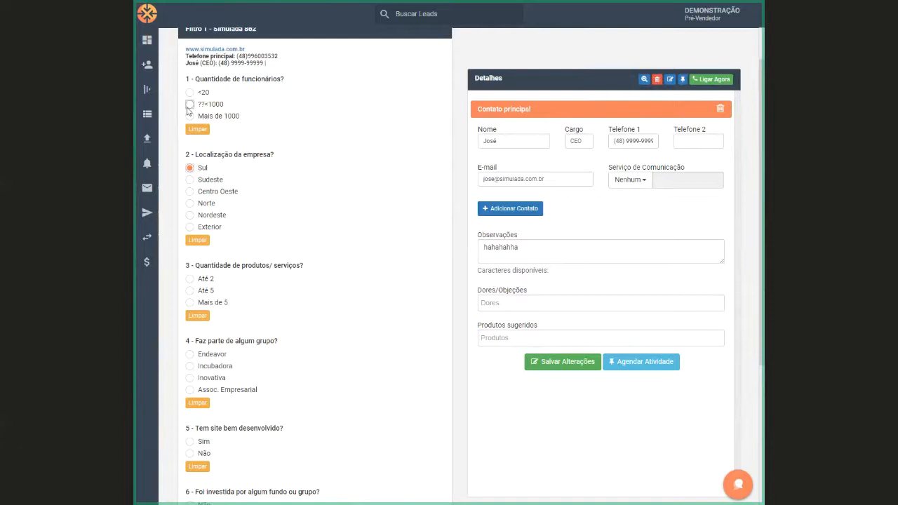
pyautogui.scroll(-2, 311, 236)
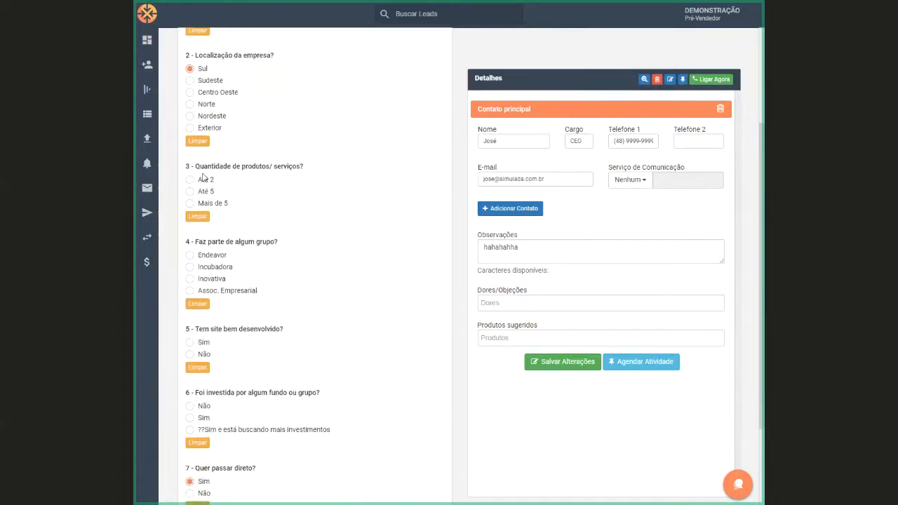
pyautogui.scroll(-1, 292, 153)
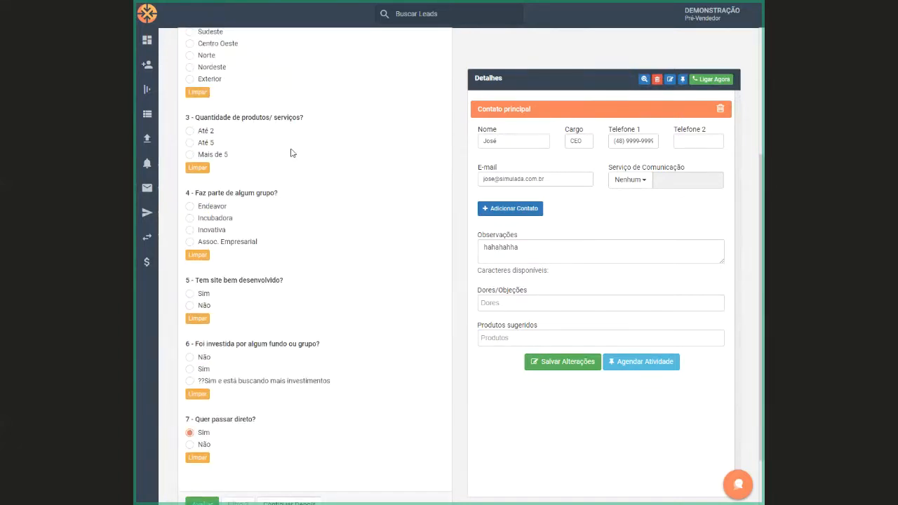
pyautogui.click(196, 143)
pyautogui.scroll(-1, 287, 278)
pyautogui.click(190, 157)
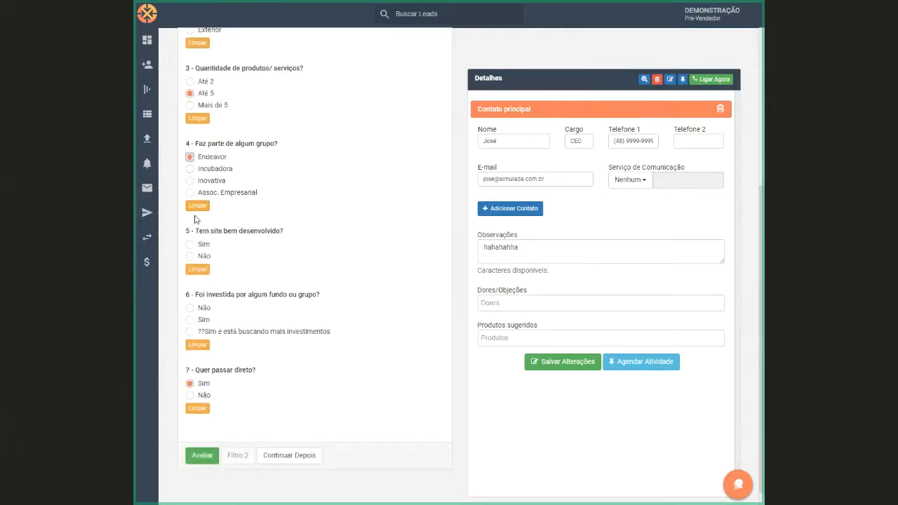
# Answer Sim for a well-developed site, Não for fund investment and Sim for passing directly, and evaluate Filtro 1
pyautogui.click(190, 246)
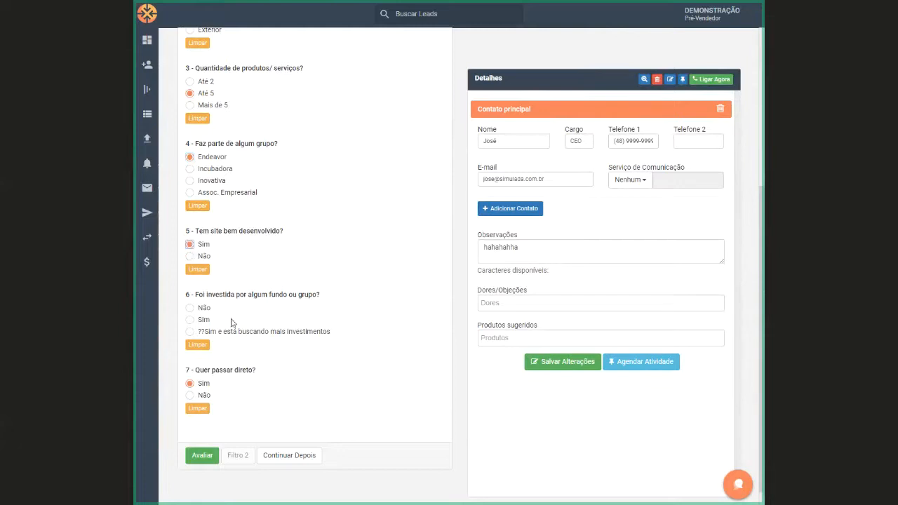
pyautogui.click(191, 309)
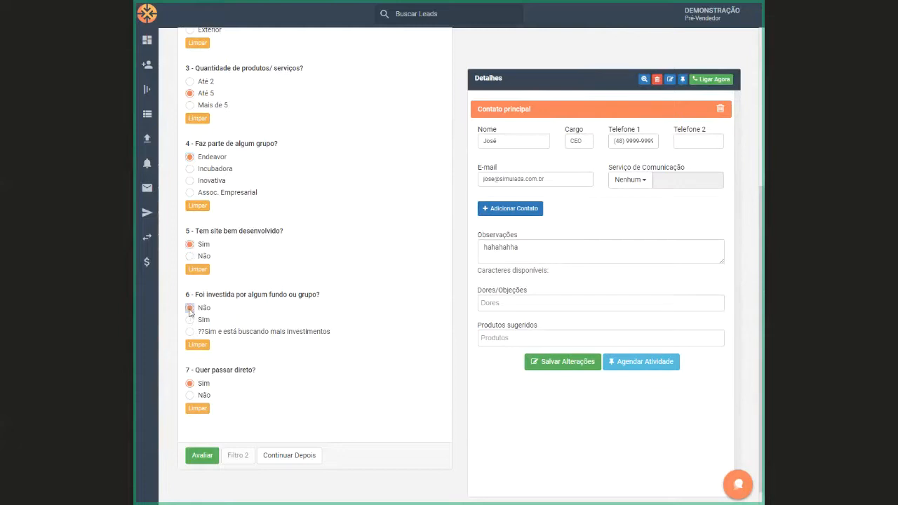
pyautogui.click(189, 396)
pyautogui.click(189, 383)
pyautogui.click(203, 459)
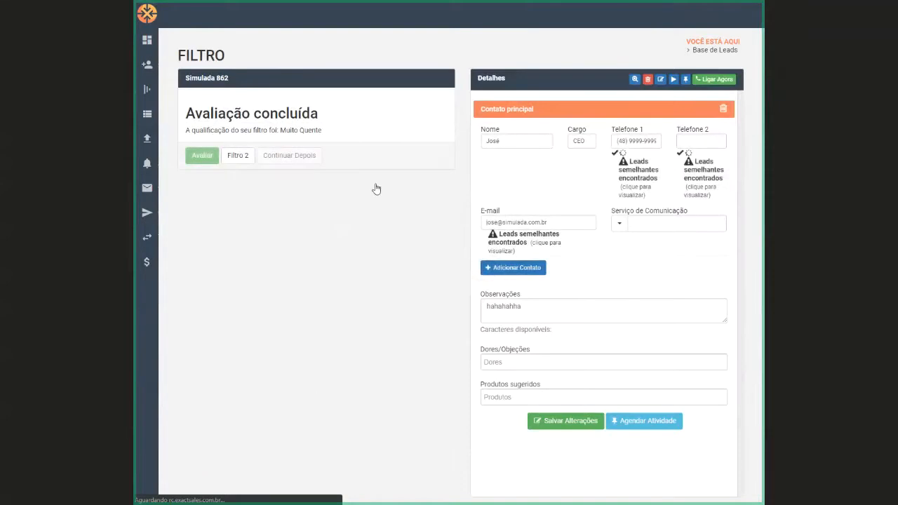
pyautogui.moveTo(280, 130); pyautogui.dragTo(325, 133)
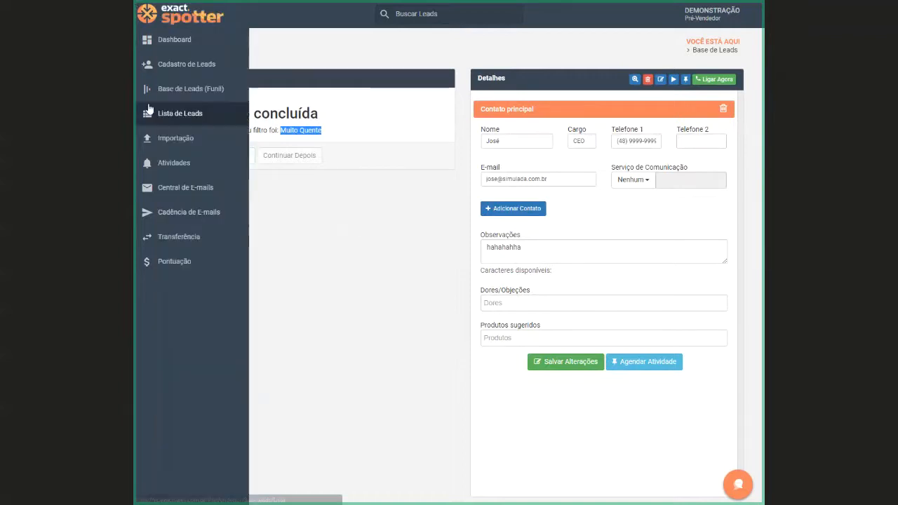
# Start Filtro 2 for Simulada 862 from the funnel's Filtro 1 column and answer the segment question with B2B
pyautogui.click(154, 95)
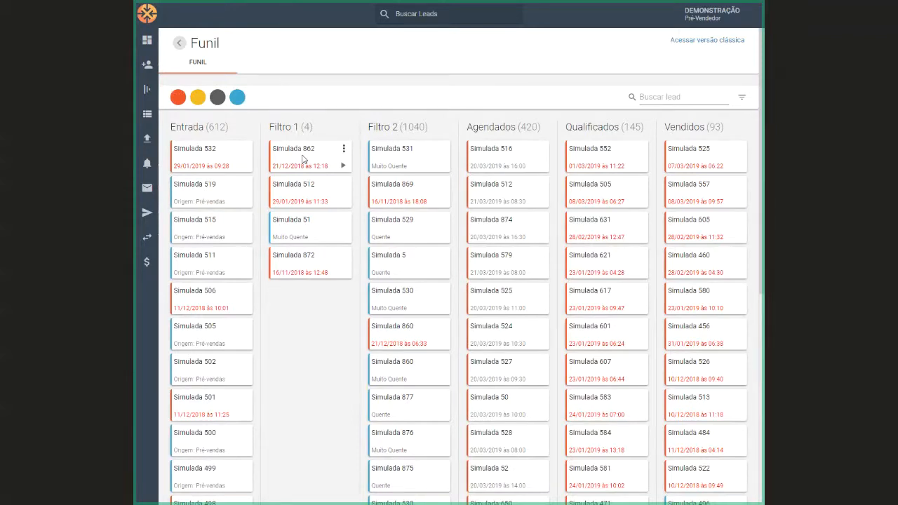
pyautogui.click(343, 166)
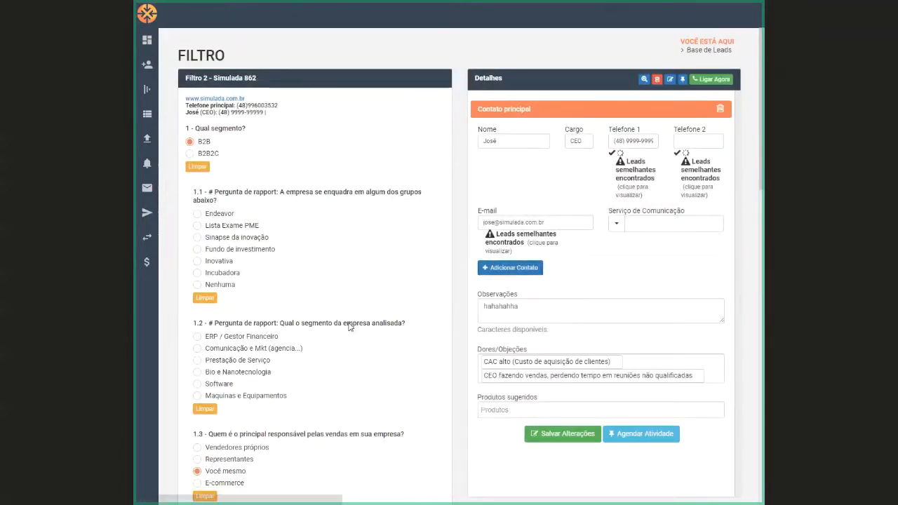
pyautogui.click(191, 141)
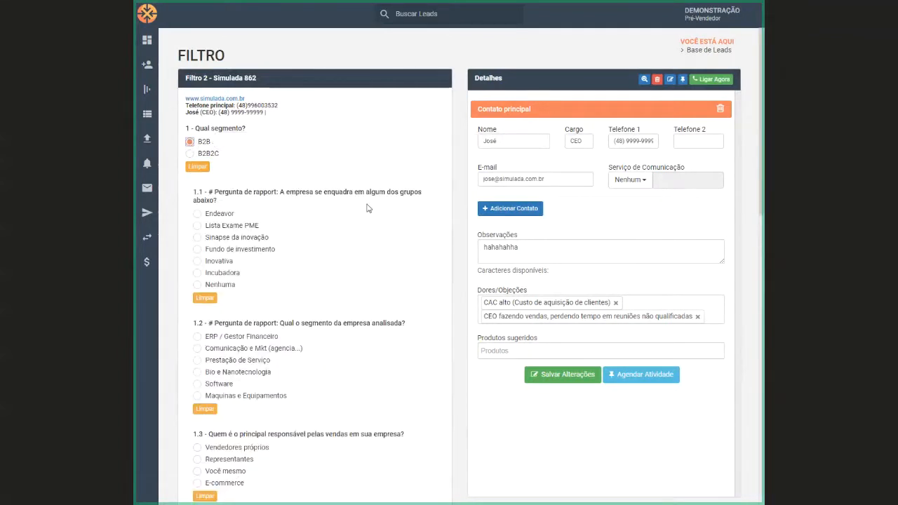
# Review rapport question 1.1 about company groups and its options' guidance texts, and answer it with Nenhuma
pyautogui.scroll(-3, 436, 226)
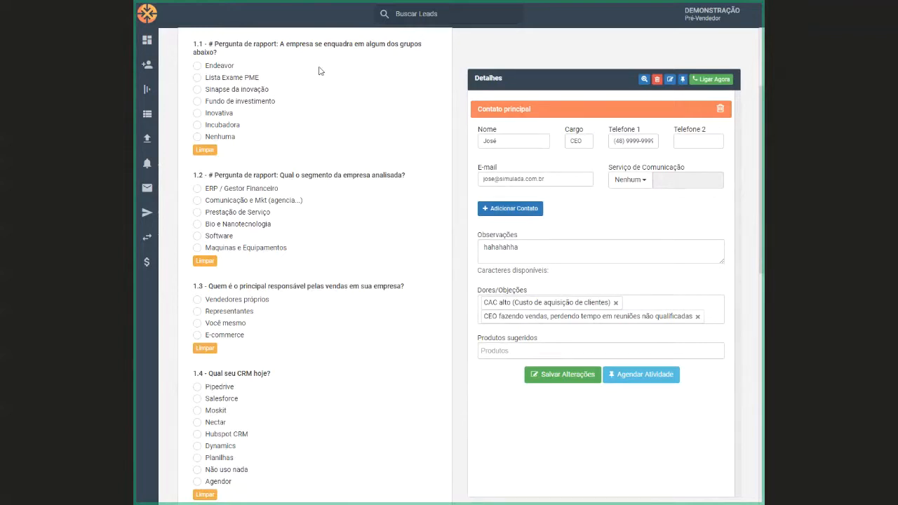
pyautogui.moveTo(280, 43); pyautogui.dragTo(419, 54)
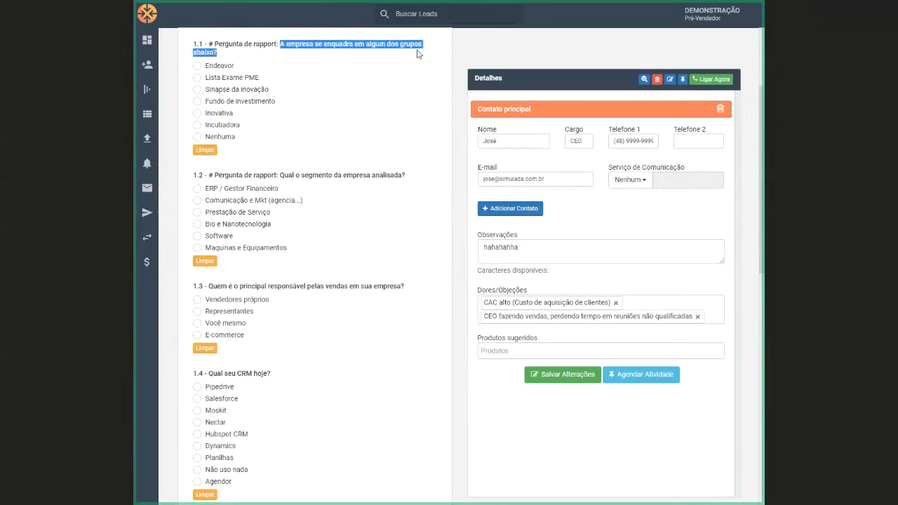
pyautogui.moveTo(419, 53); pyautogui.dragTo(405, 136)
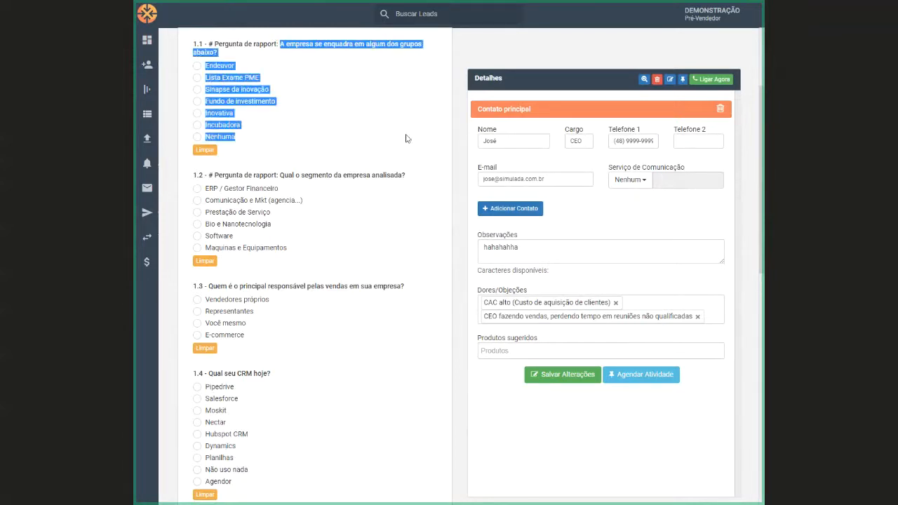
pyautogui.click(339, 123)
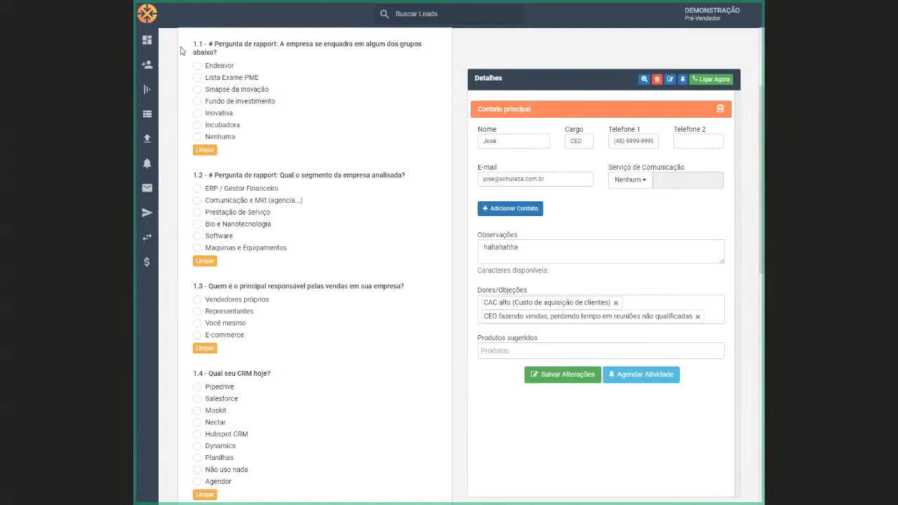
pyautogui.click(197, 66)
pyautogui.moveTo(227, 68)
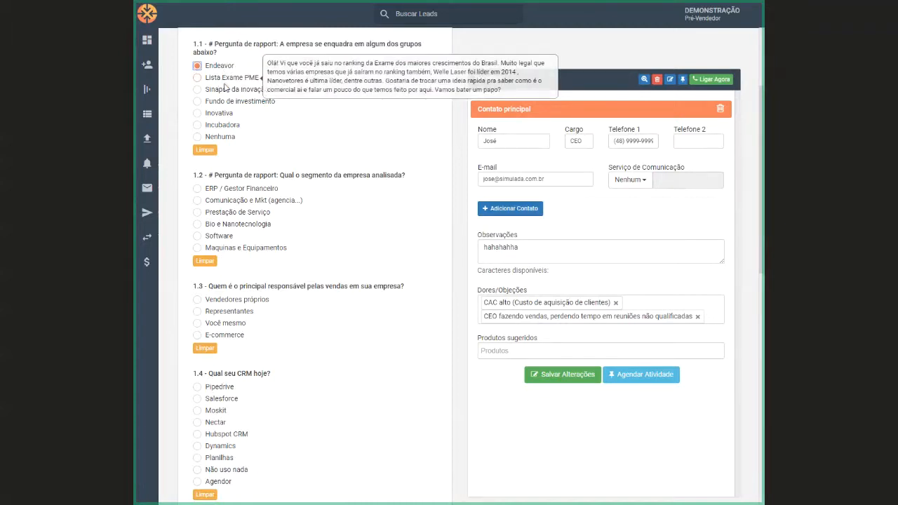
pyautogui.moveTo(223, 105)
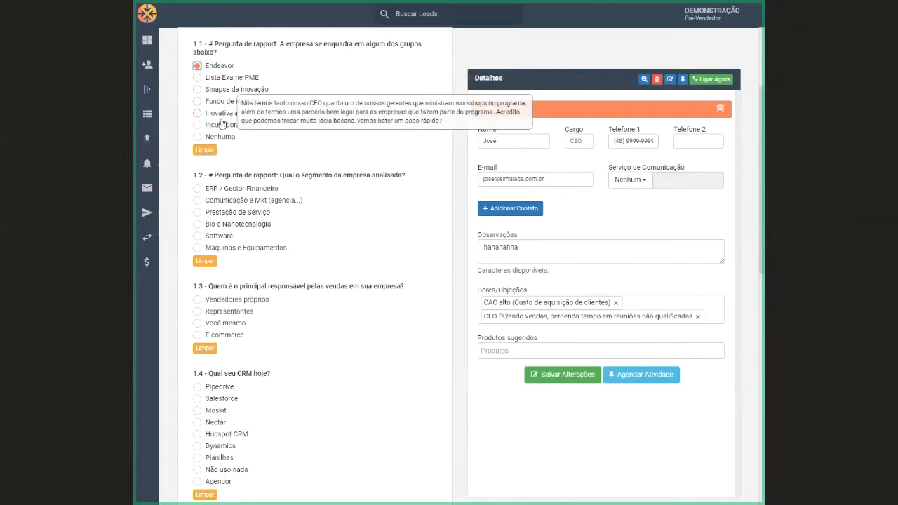
pyautogui.moveTo(219, 127)
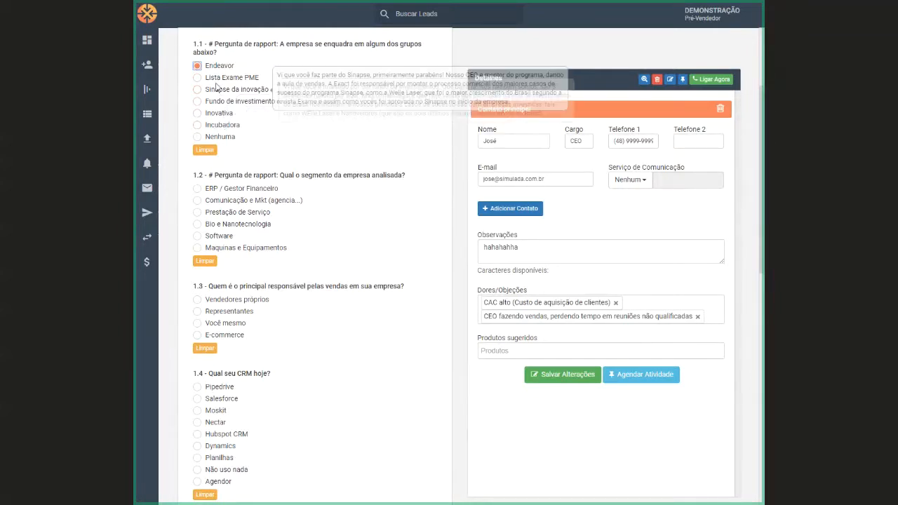
pyautogui.click(212, 137)
# Examine the guidance texts attached to the company segment options in rapport question 1.2
pyautogui.scroll(-2, 393, 129)
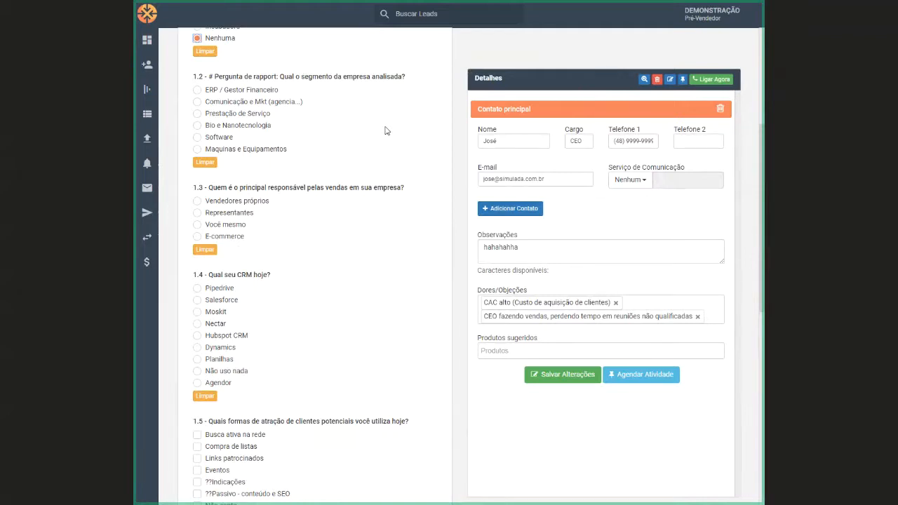
pyautogui.moveTo(243, 94)
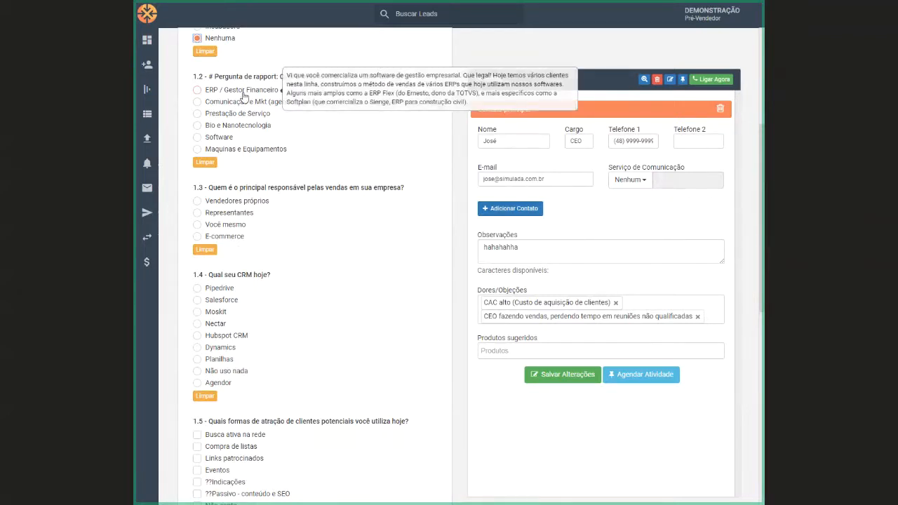
pyautogui.moveTo(238, 128)
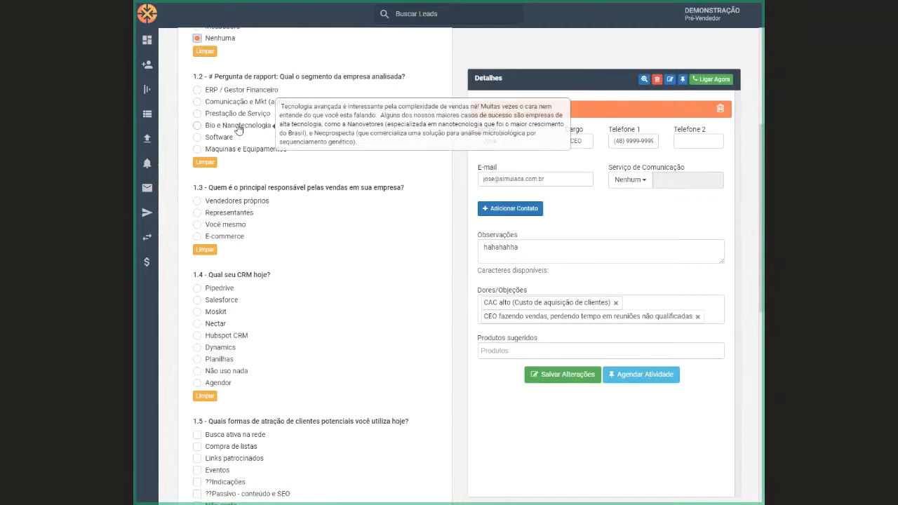
pyautogui.moveTo(219, 153)
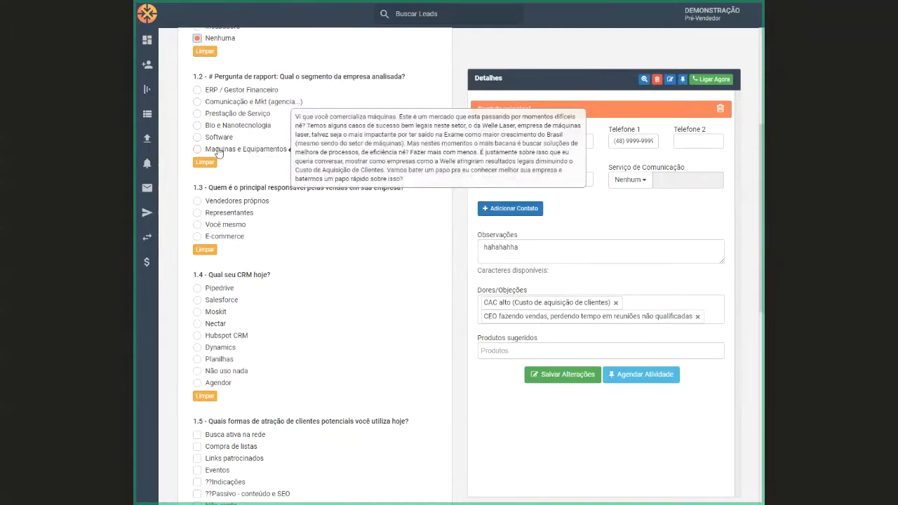
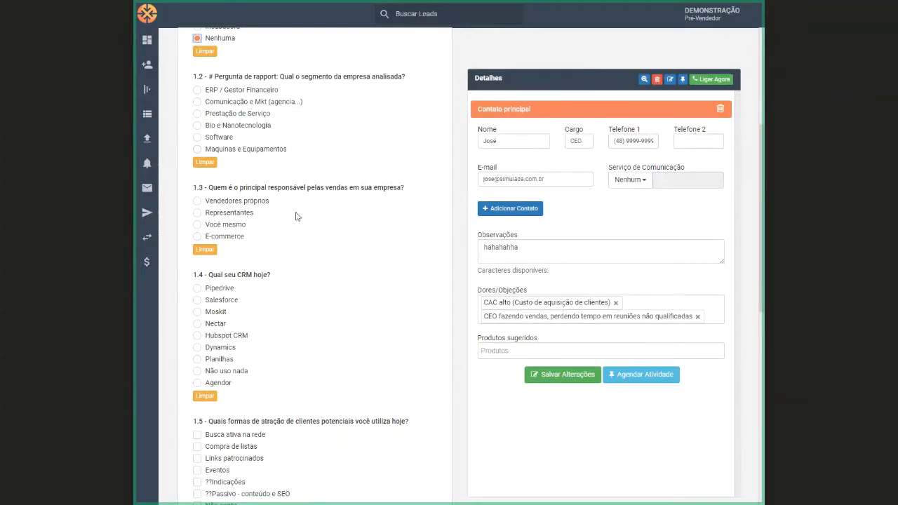
# Examine the guidance text attached to question 1.4 about the company's current CRM and its answer options
pyautogui.scroll(-1, 295, 216)
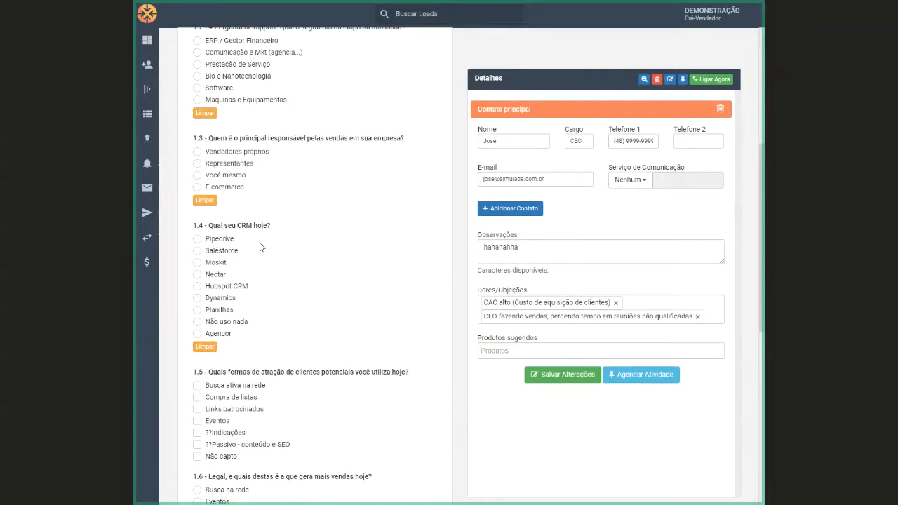
pyautogui.moveTo(252, 223)
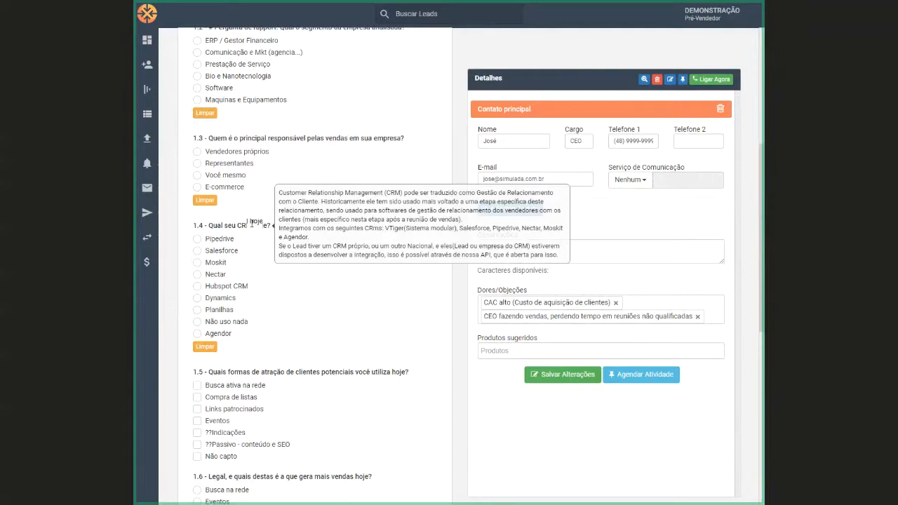
pyautogui.moveTo(188, 233); pyautogui.dragTo(181, 344)
pyautogui.click(182, 345)
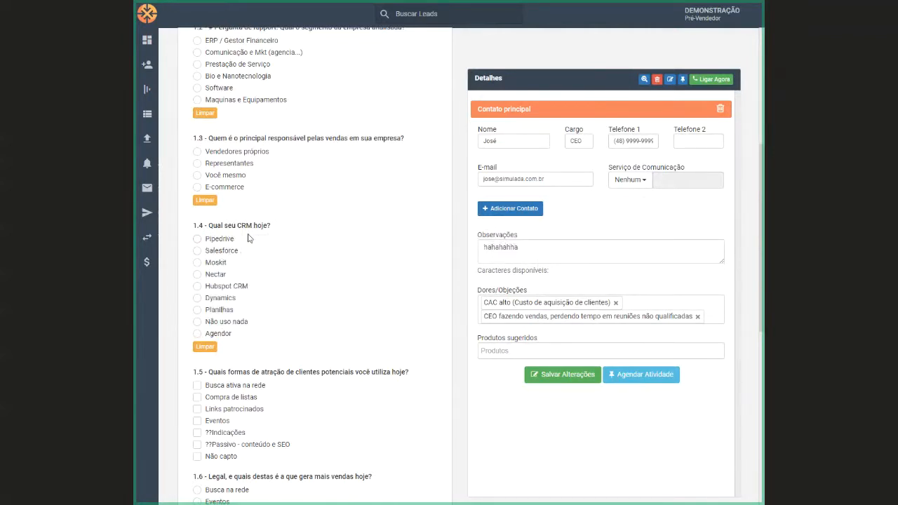
pyautogui.moveTo(218, 254)
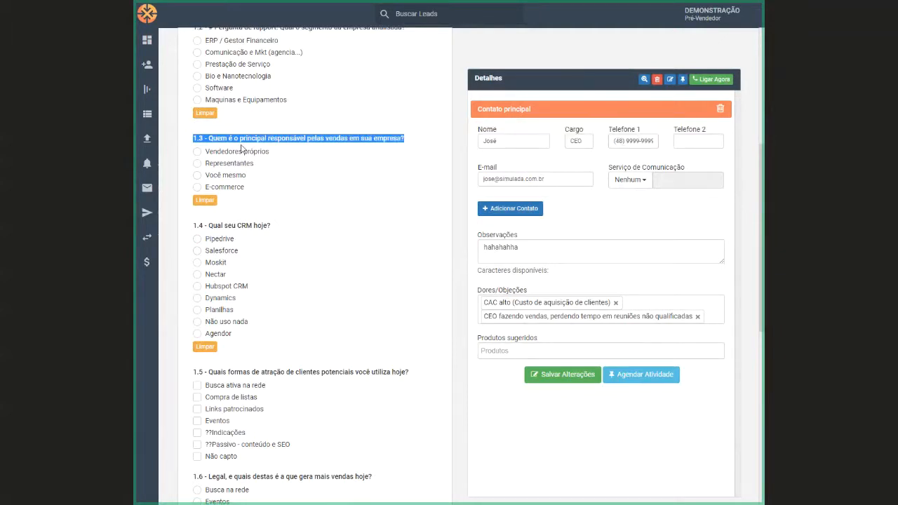
# Try Vendedores próprios, Representantes and Você mesmo in question 1.3 to compare their follow-up questions, and clear the answer
pyautogui.click(197, 152)
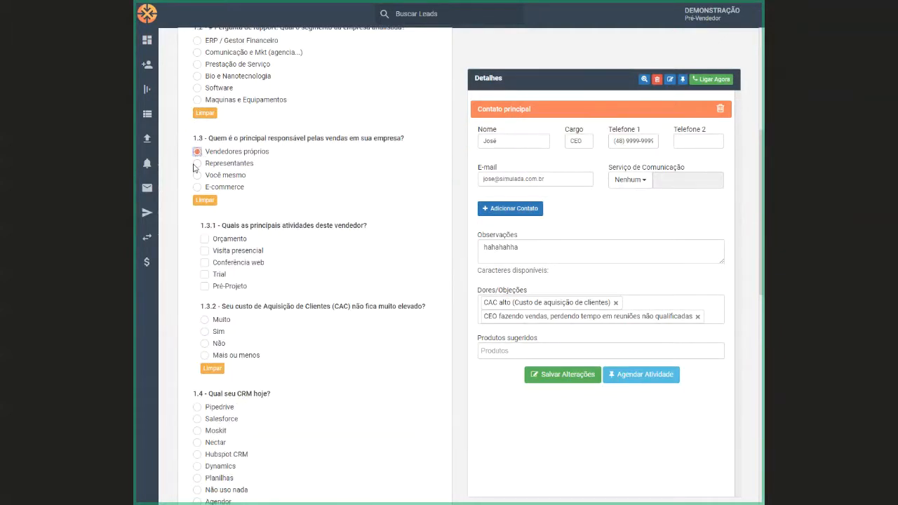
pyautogui.click(197, 163)
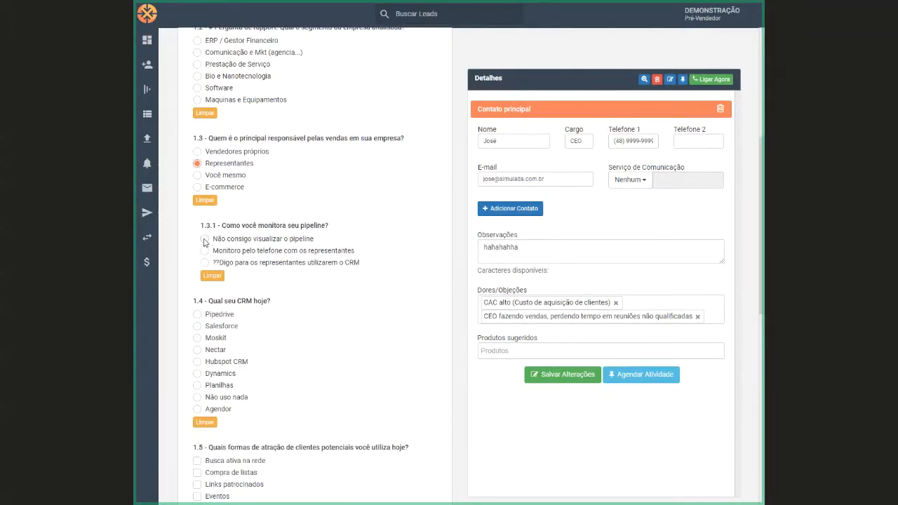
pyautogui.click(204, 240)
pyautogui.click(204, 251)
pyautogui.click(204, 263)
pyautogui.click(197, 176)
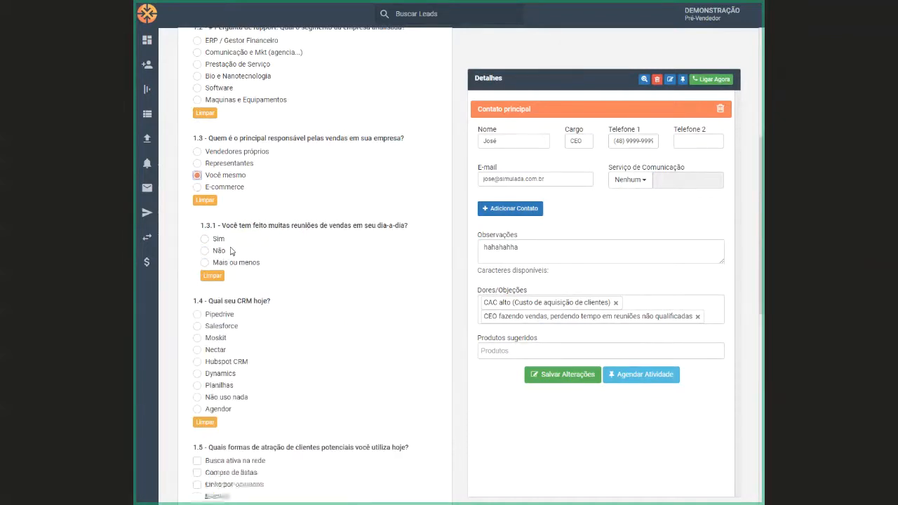
pyautogui.click(205, 242)
pyautogui.click(204, 263)
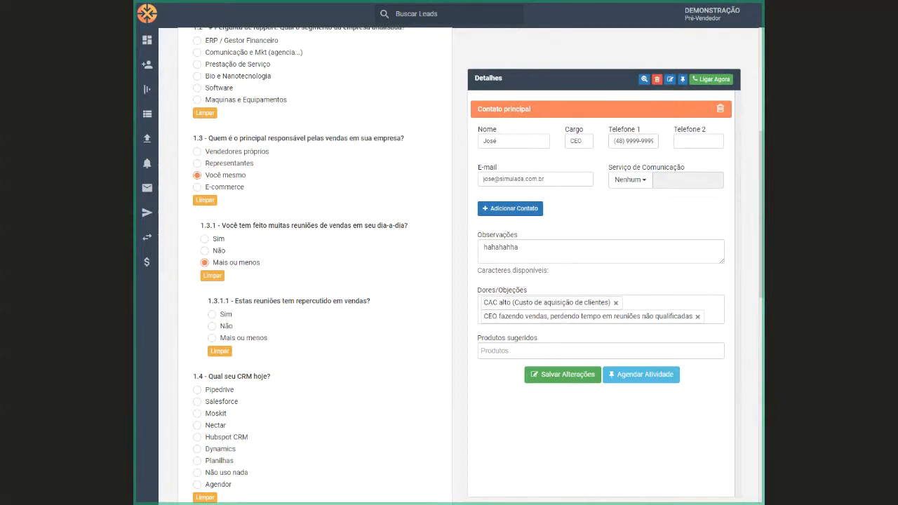
pyautogui.click(205, 200)
# Answer question 1.3 with Vendedores próprios and highlight follow-up questions 1.3.1 on seller activities and 1.3.2 on acquisition cost
pyautogui.moveTo(192, 139); pyautogui.dragTo(405, 145)
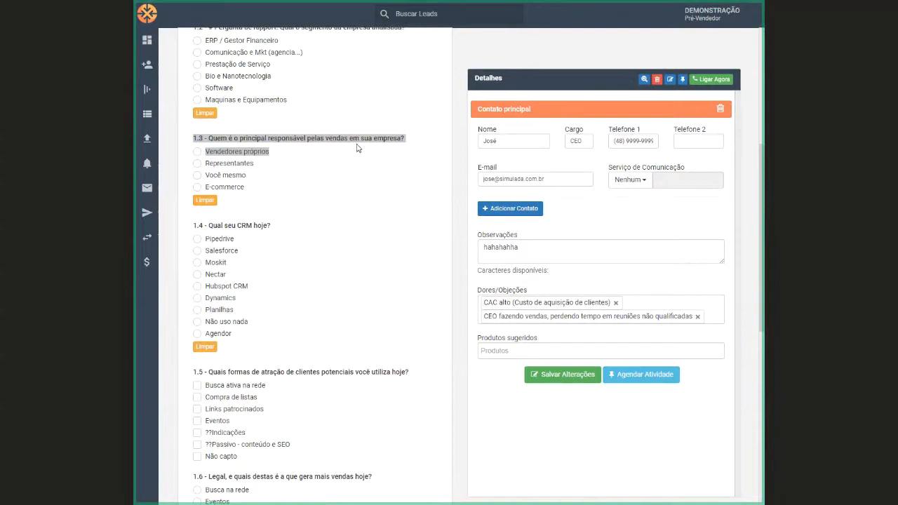
pyautogui.click(351, 179)
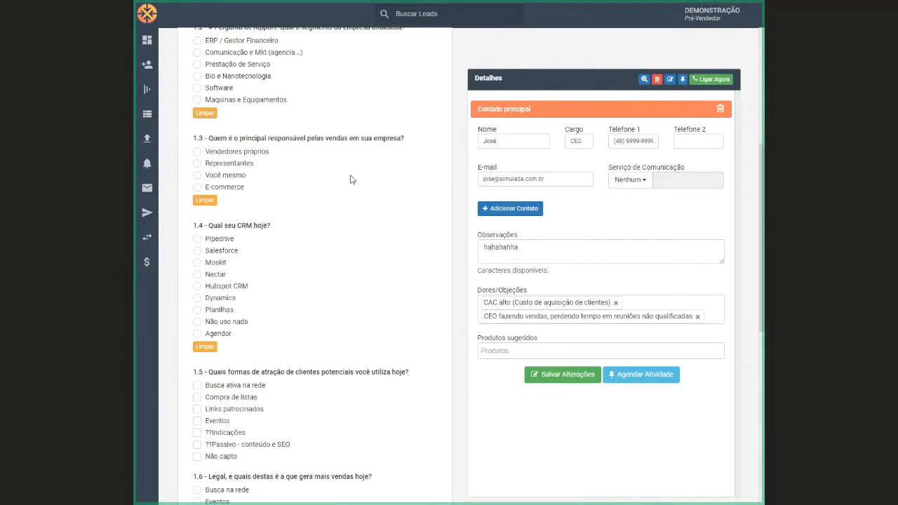
pyautogui.moveTo(221, 147)
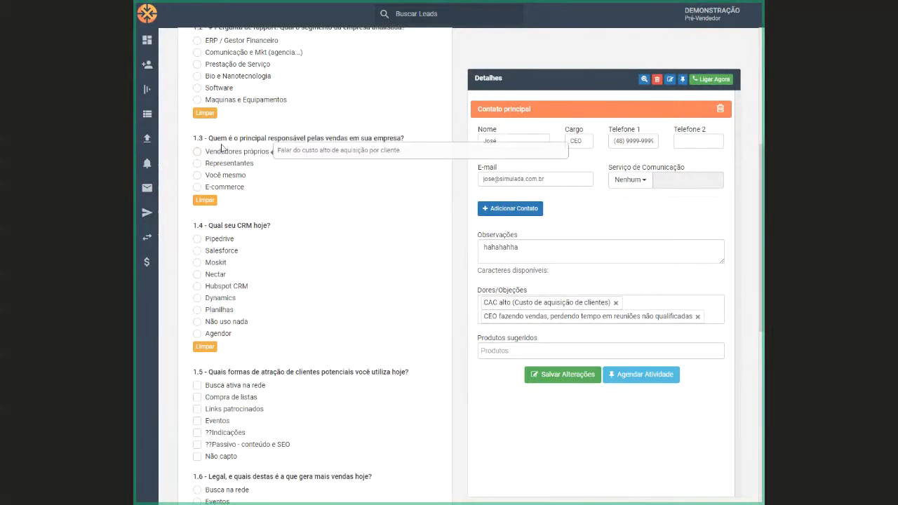
pyautogui.moveTo(204, 138); pyautogui.dragTo(409, 143)
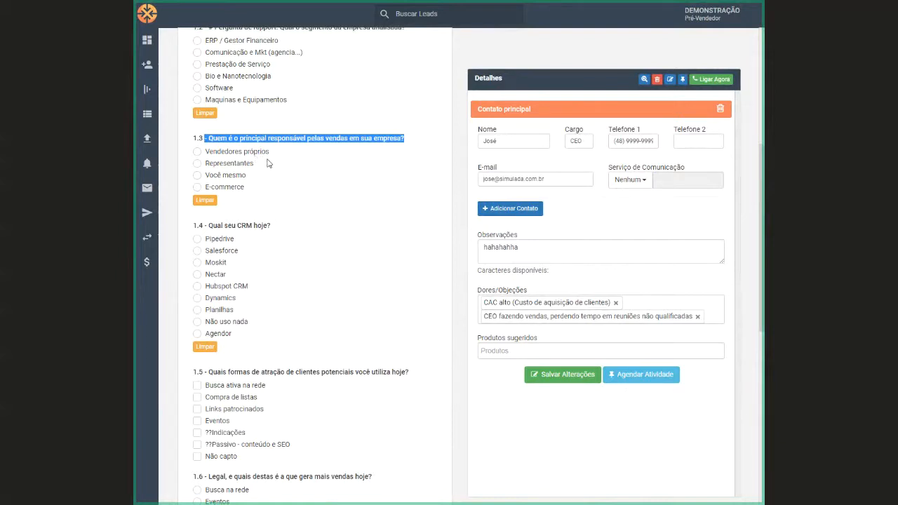
pyautogui.click(196, 153)
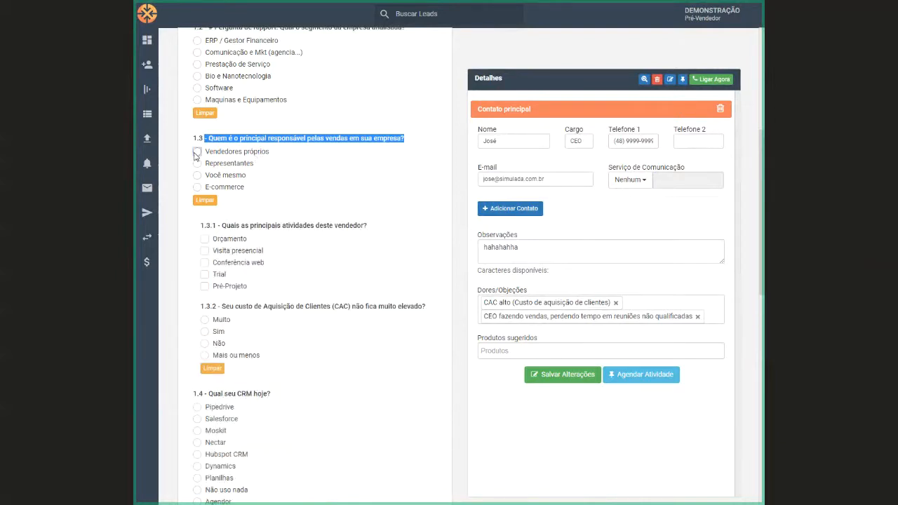
pyautogui.moveTo(220, 224); pyautogui.dragTo(393, 231)
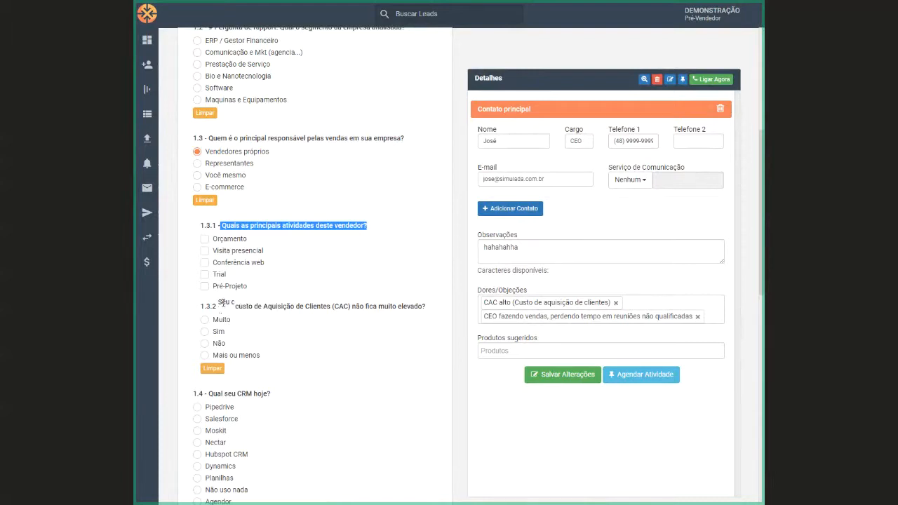
pyautogui.moveTo(221, 306); pyautogui.dragTo(432, 311)
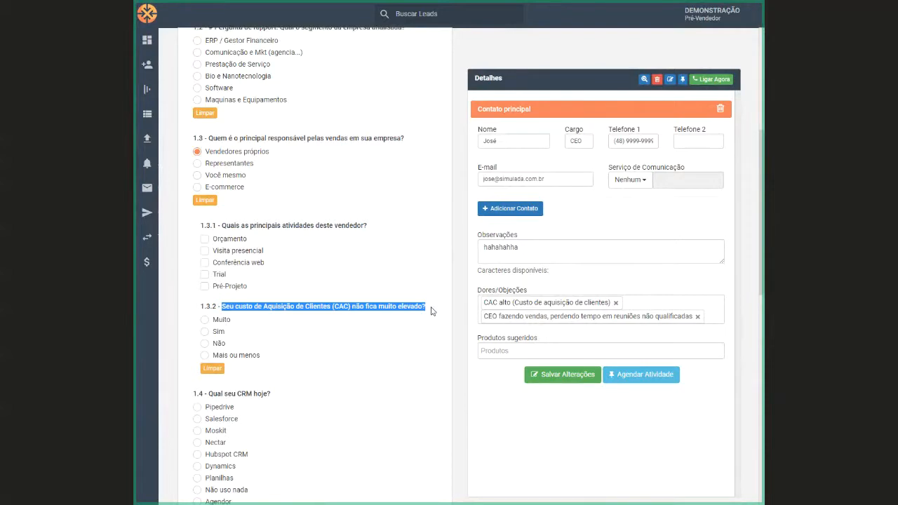
# Answer question 1.6 with Busca na rede and question 1.10 about passing the lead to the next stage with Sim
pyautogui.scroll(-6, 366, 346)
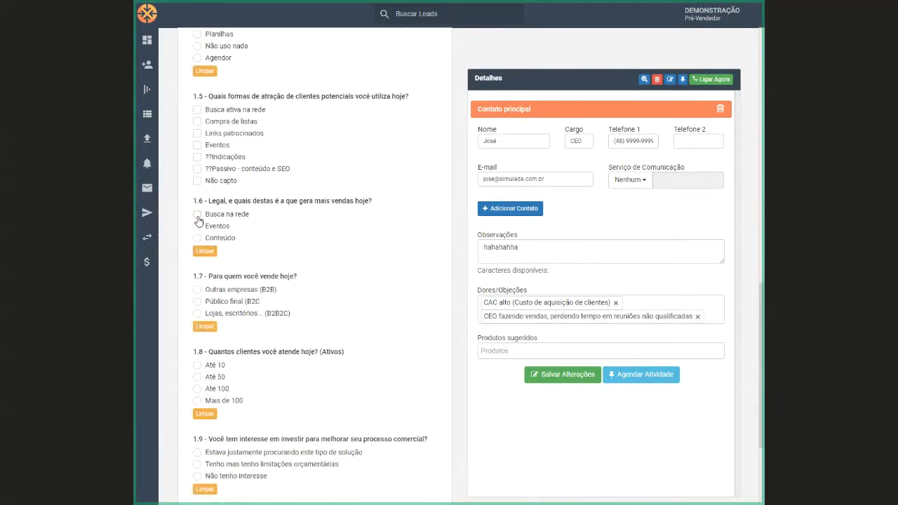
pyautogui.click(197, 215)
pyautogui.scroll(-3, 317, 258)
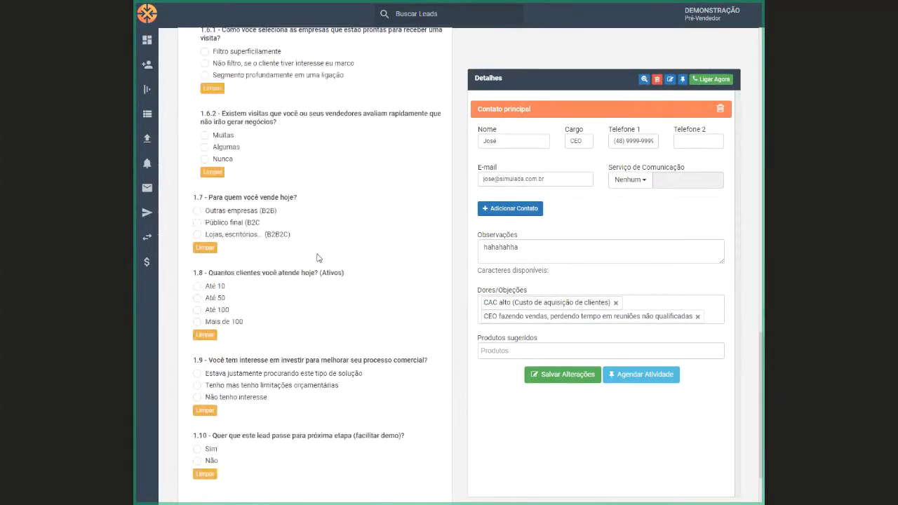
pyautogui.scroll(-2, 317, 258)
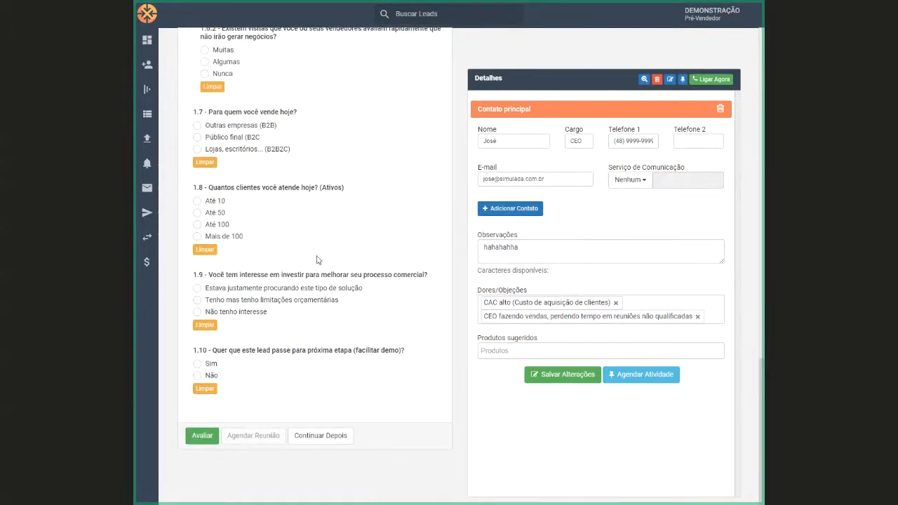
pyautogui.click(197, 364)
# Review the options available for Dores/Objeções and Produtos sugeridos in the lead's details
pyautogui.click(649, 304)
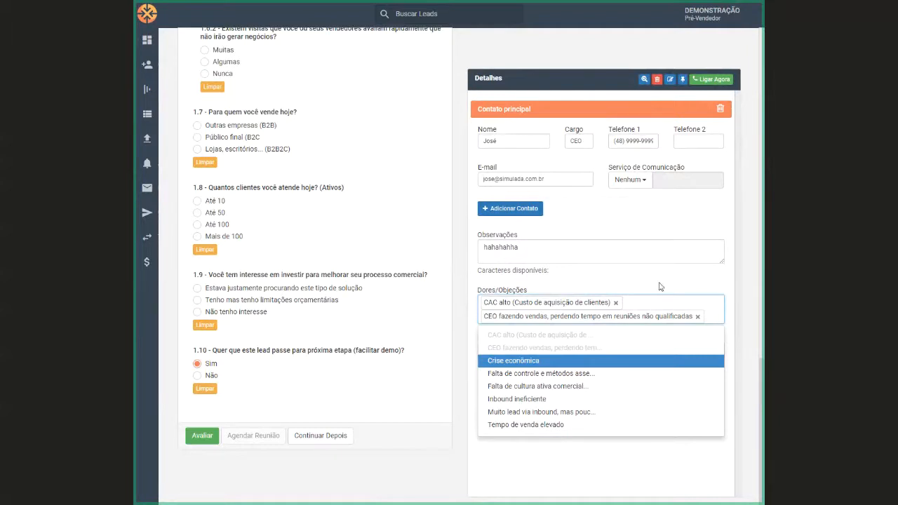
pyautogui.click(660, 286)
pyautogui.click(559, 349)
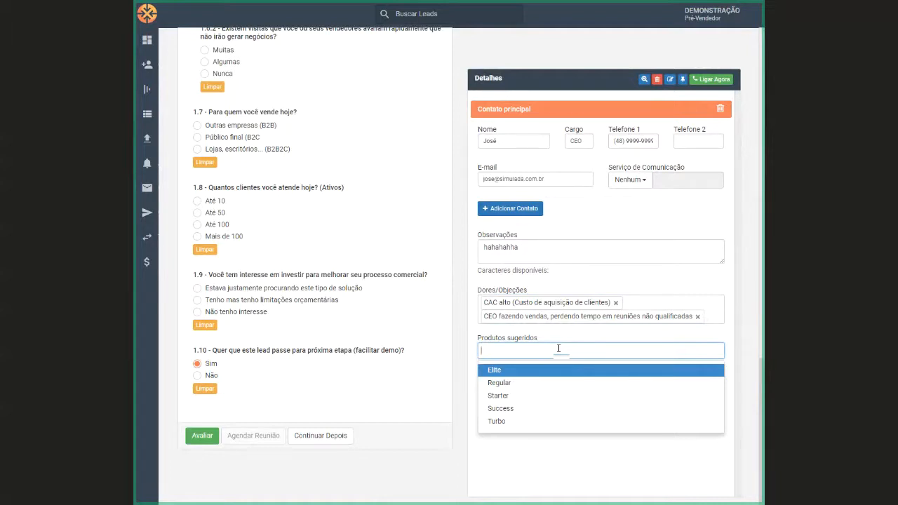
pyautogui.click(435, 461)
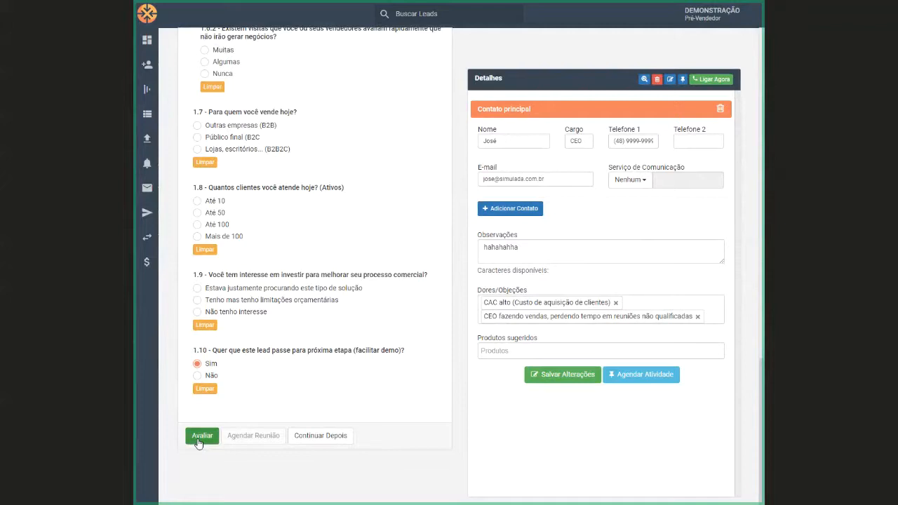
# Evaluate Filtro 2 for Simulada 862 and highlight the qualification result and the similarity score label
pyautogui.click(200, 438)
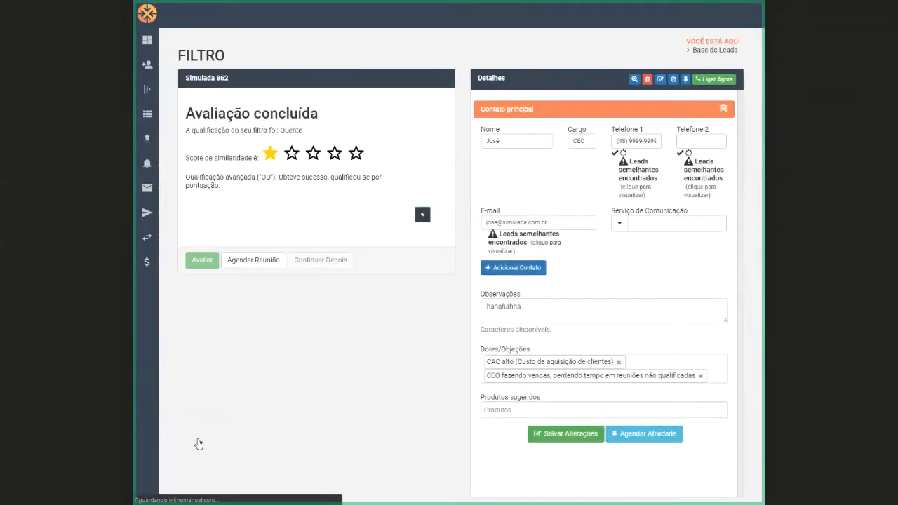
pyautogui.doubleClick(290, 130)
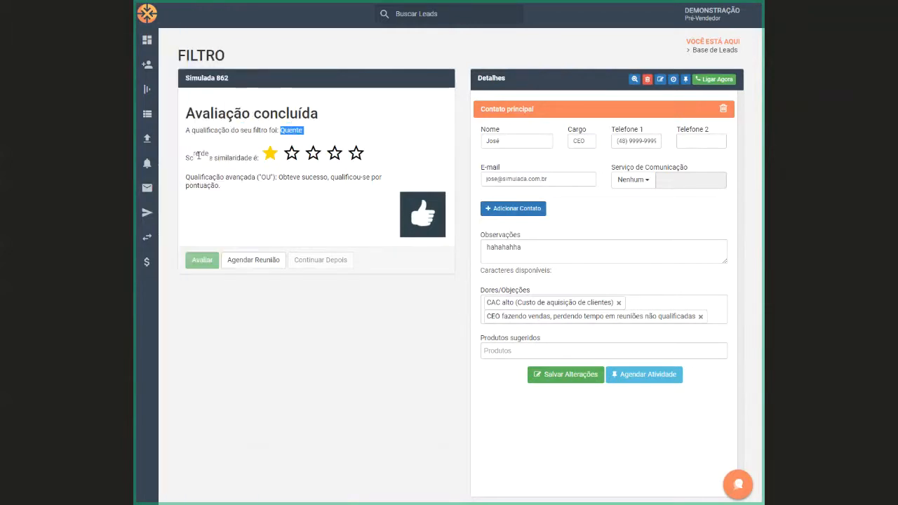
pyautogui.moveTo(185, 157); pyautogui.dragTo(253, 166)
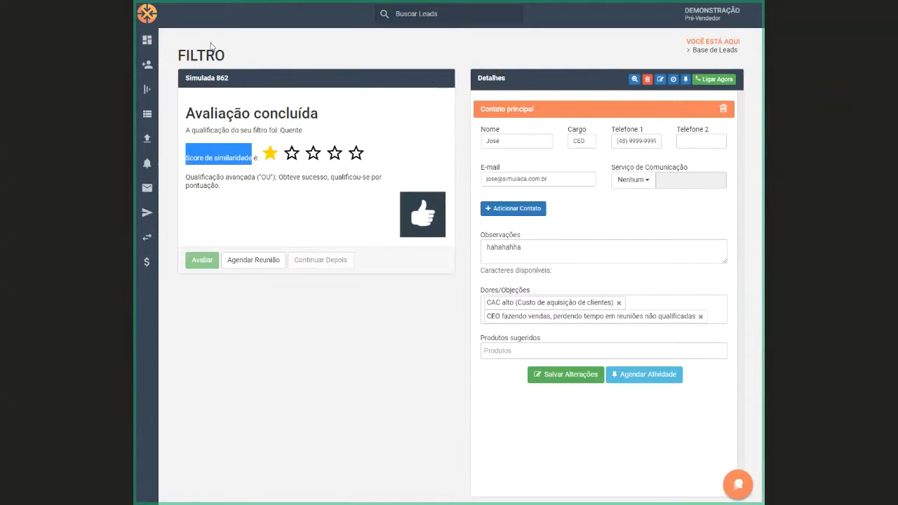
# Open Simulada 862's lead details from the funnel's Filtro 2 column and review its additional lead actions
pyautogui.click(150, 95)
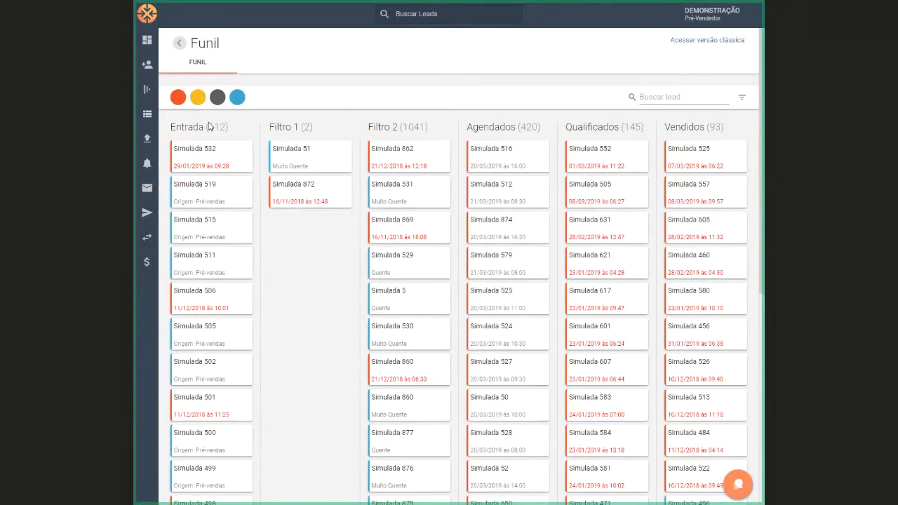
pyautogui.scroll(-5, 376, 330)
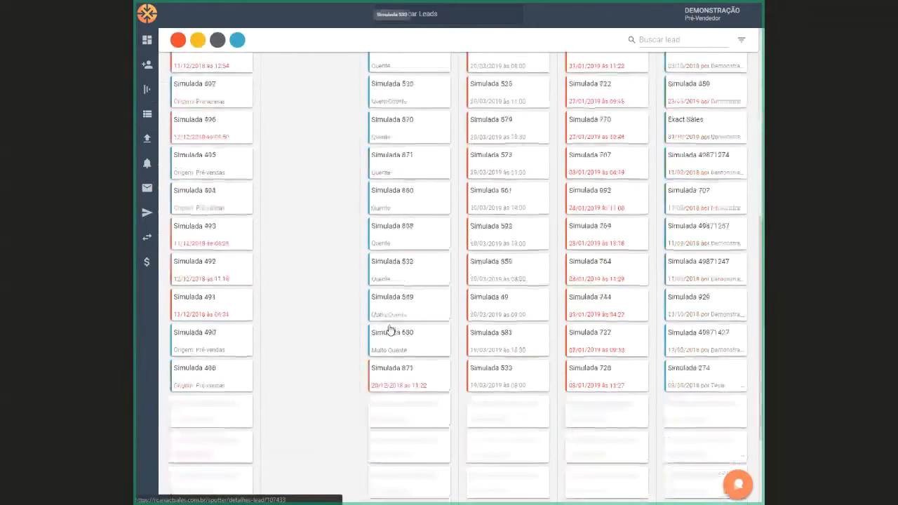
pyautogui.scroll(5, 390, 330)
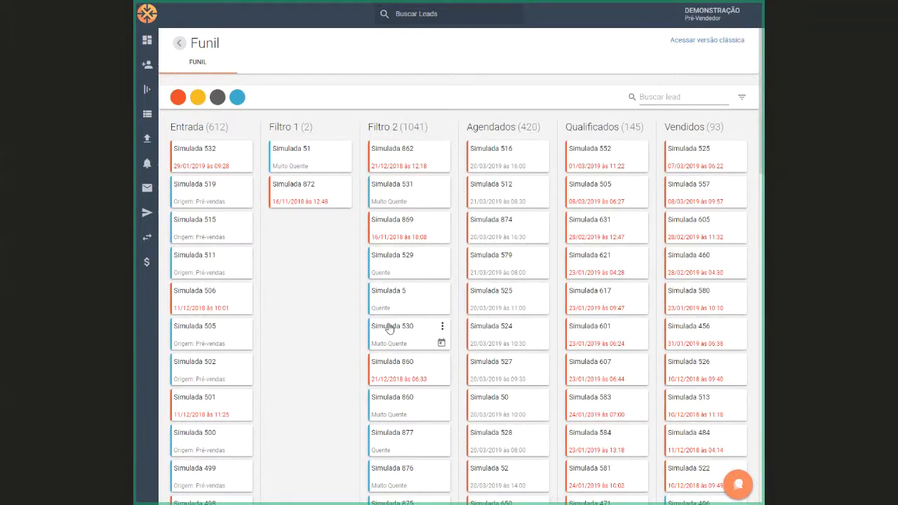
pyautogui.click(387, 154)
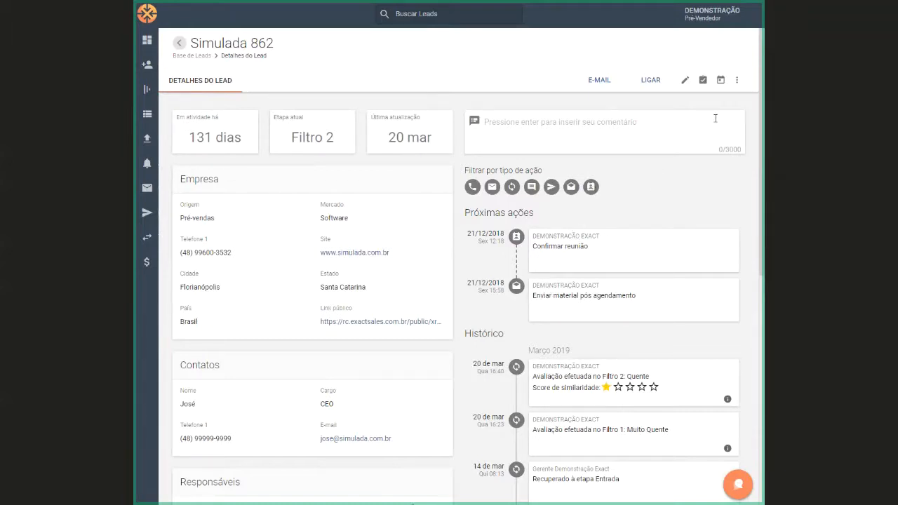
pyautogui.click(736, 82)
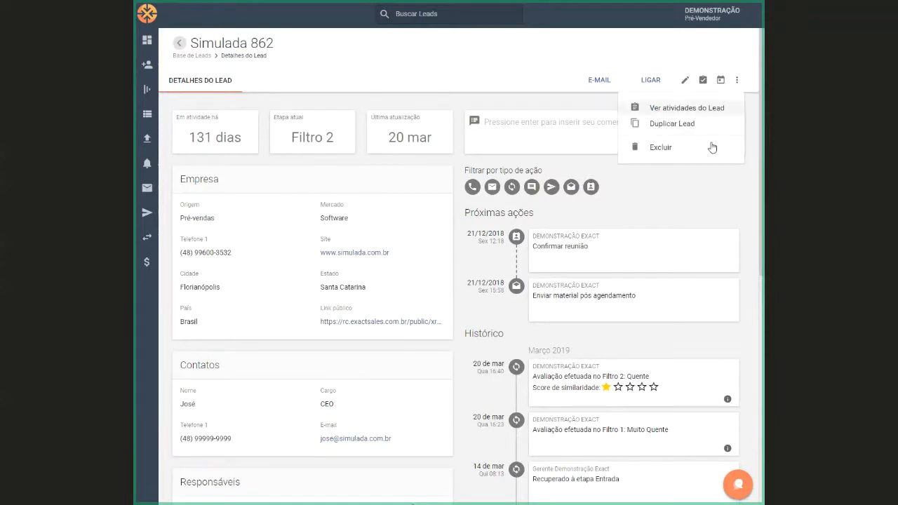
pyautogui.click(689, 186)
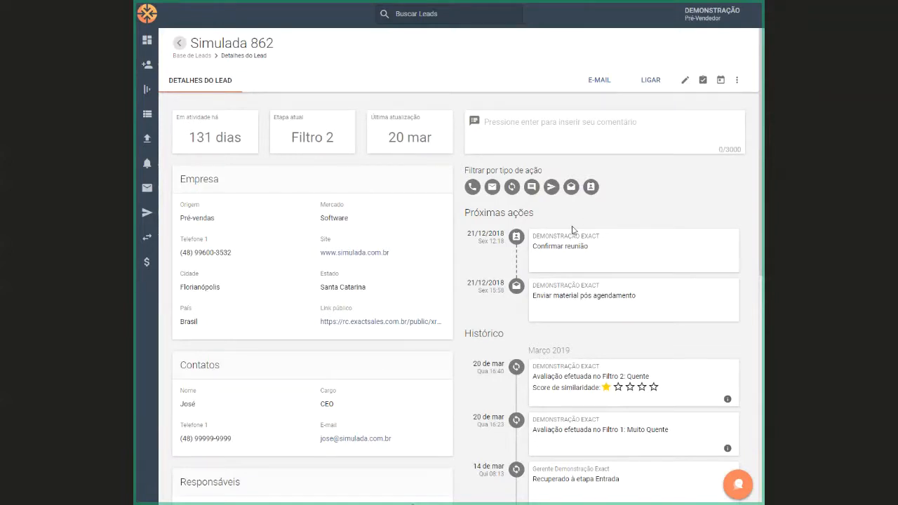
# Create an Enviar Email activity for Simulada 862 dated 20/06/2019 at 14:00
pyautogui.click(702, 81)
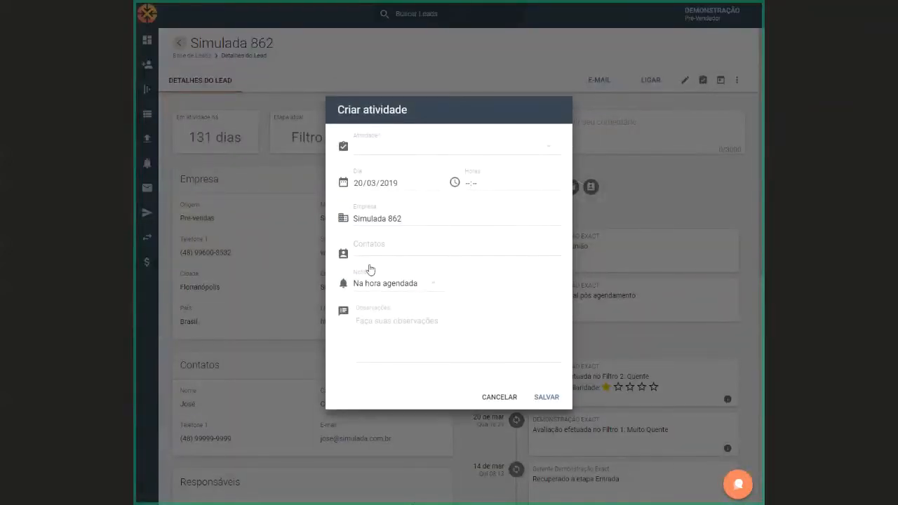
pyautogui.click(429, 151)
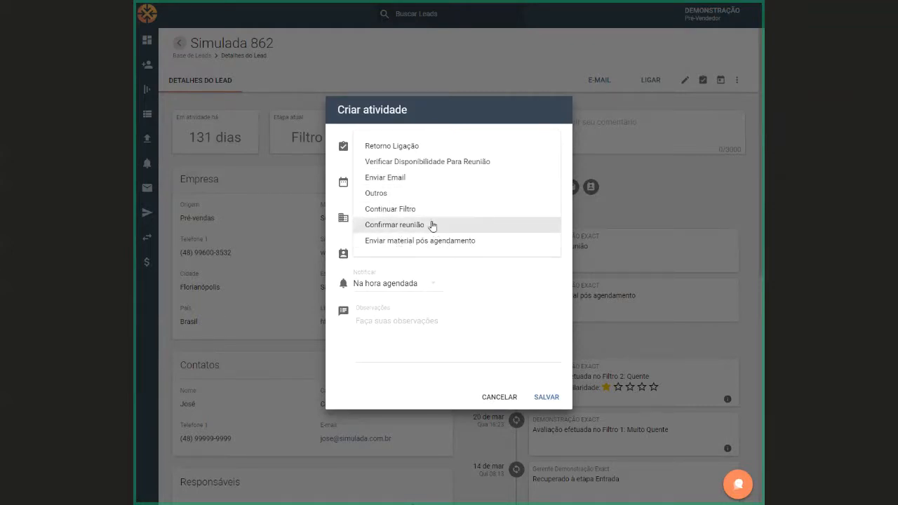
pyautogui.click(402, 178)
pyautogui.click(359, 184)
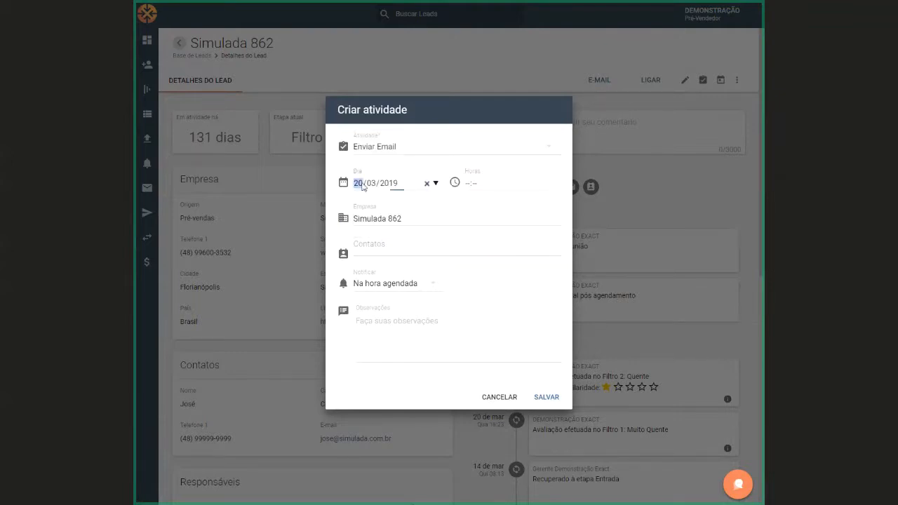
pyautogui.click(371, 184)
pyautogui.write('06')
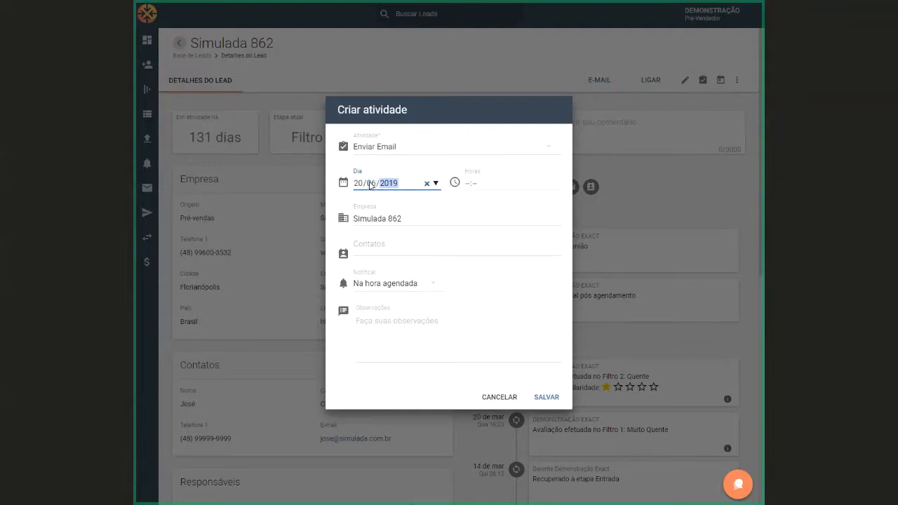
pyautogui.click(470, 186)
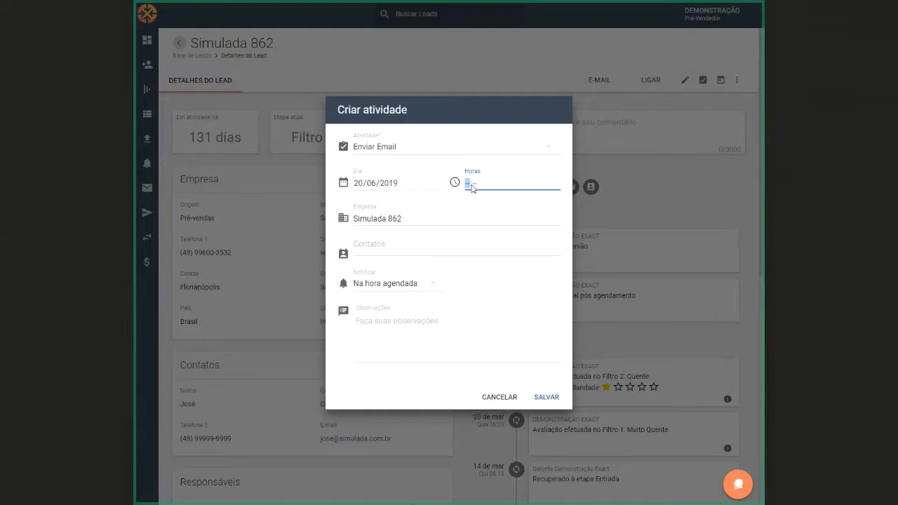
pyautogui.write('14:00')
# Add the lead's contact, set the notification to 5 minutos antes, and save the activity despite the ones already scheduled
pyautogui.click(389, 245)
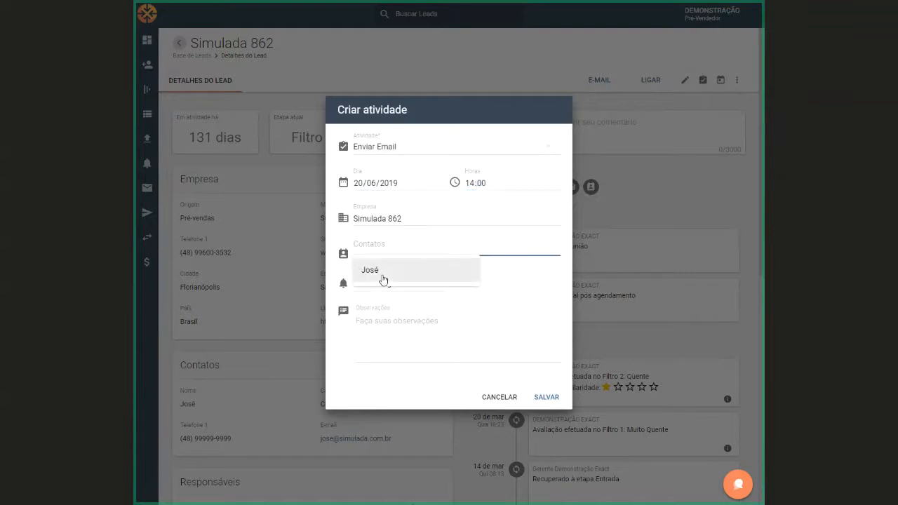
pyautogui.click(383, 280)
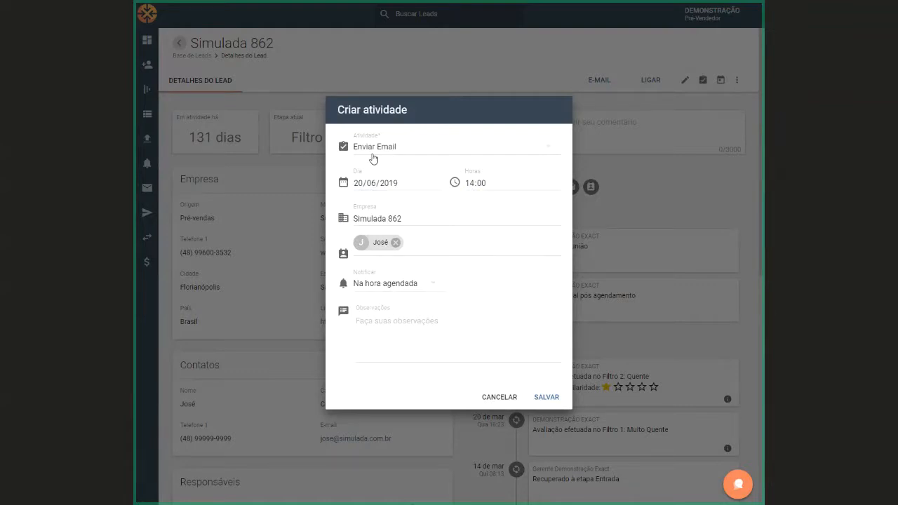
pyautogui.click(422, 284)
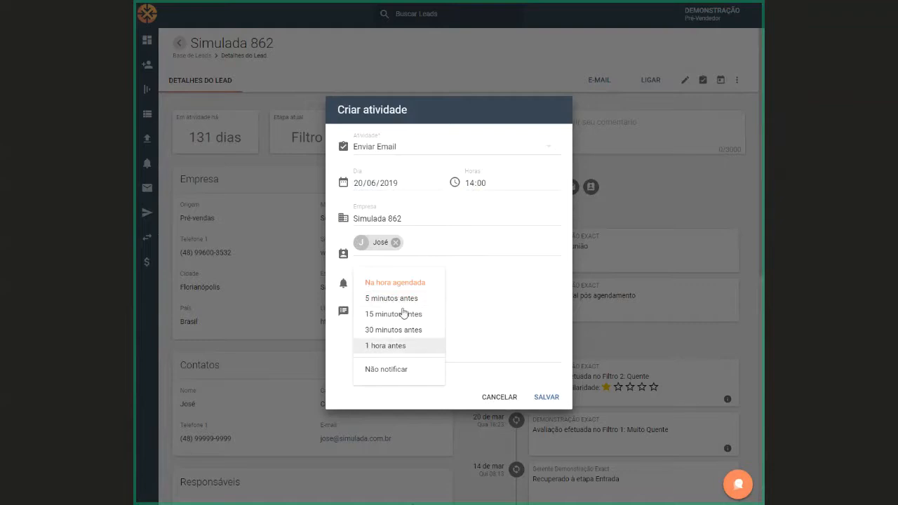
pyautogui.click(394, 295)
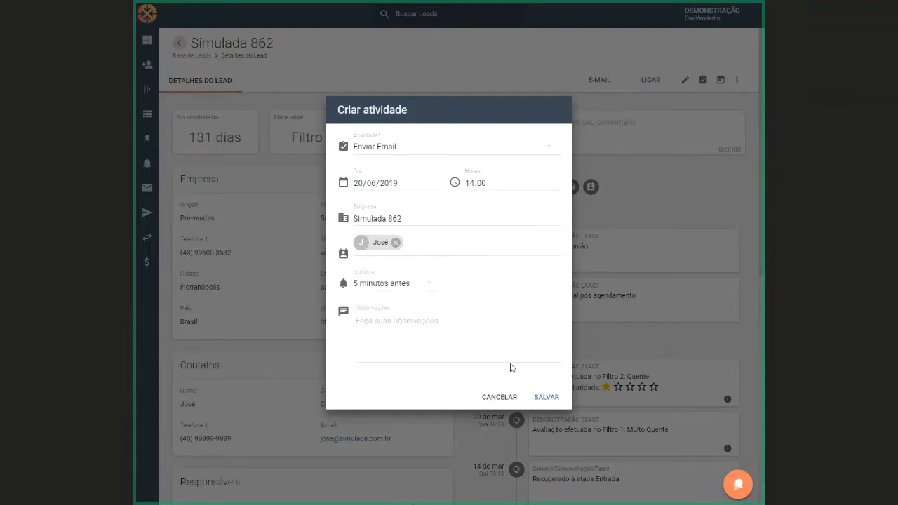
pyautogui.click(548, 398)
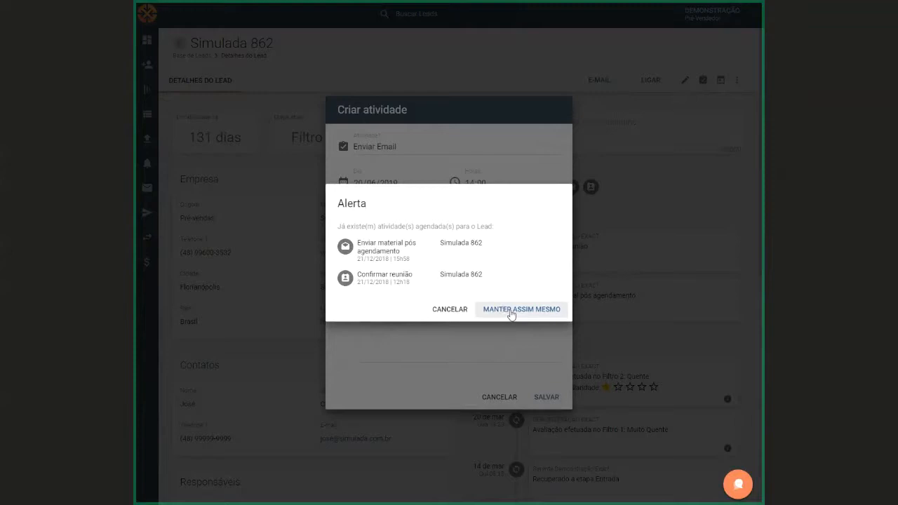
pyautogui.click(512, 312)
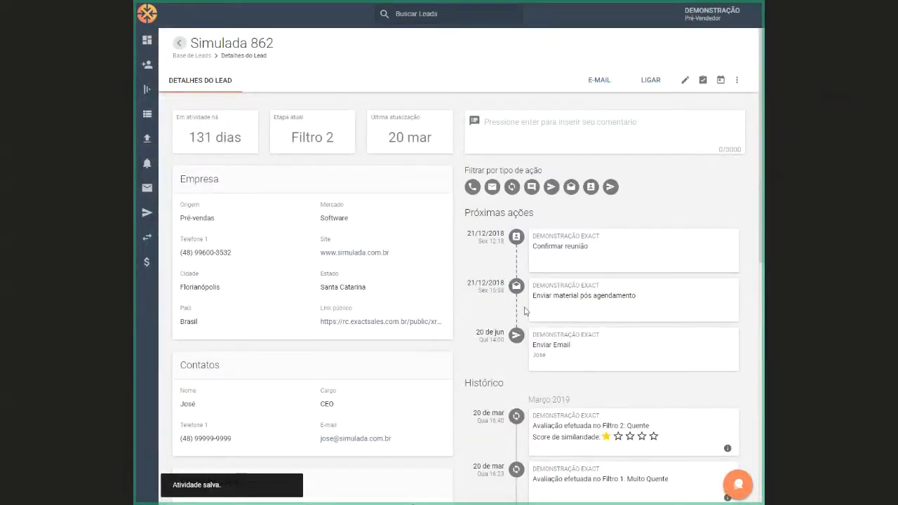
# Highlight the new Enviar Email activity's date under Próximas ações and review the rest of the lead's details
pyautogui.moveTo(472, 331); pyautogui.dragTo(506, 345)
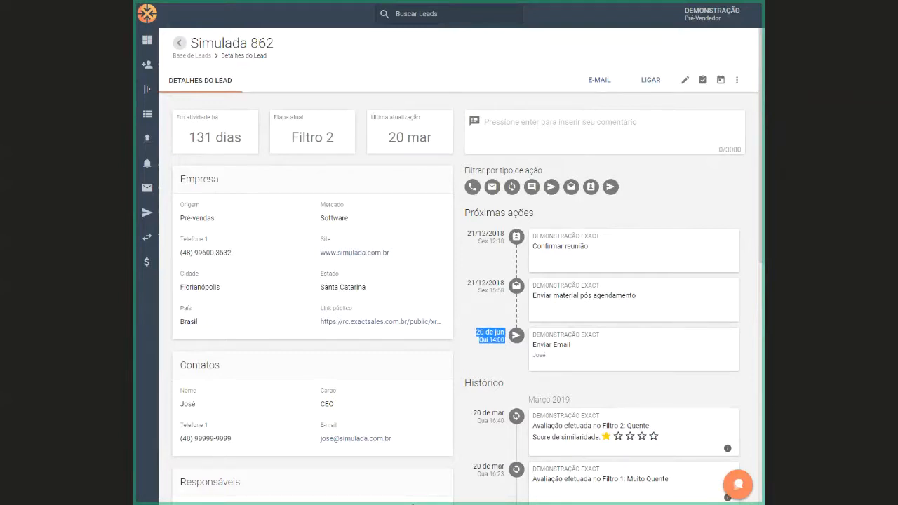
pyautogui.click(413, 504)
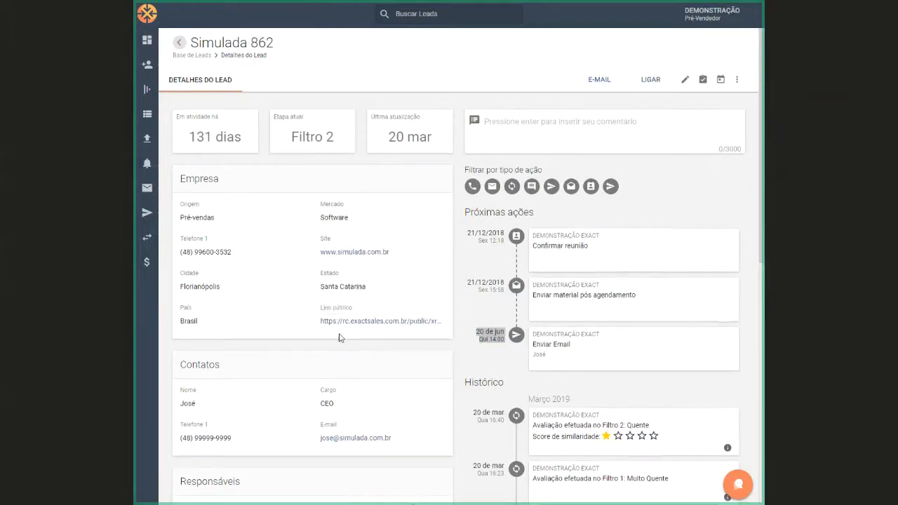
pyautogui.scroll(-1, 341, 337)
pyautogui.scroll(-3, 340, 338)
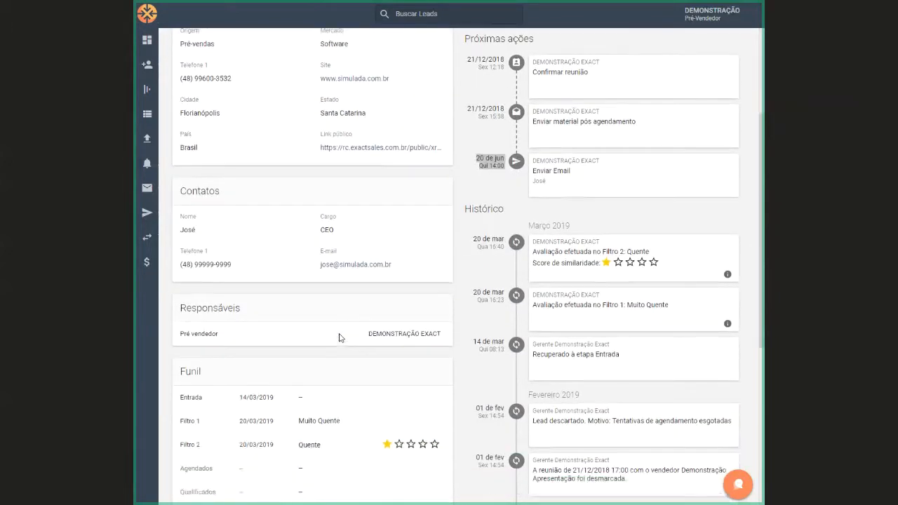
pyautogui.scroll(4, 343, 340)
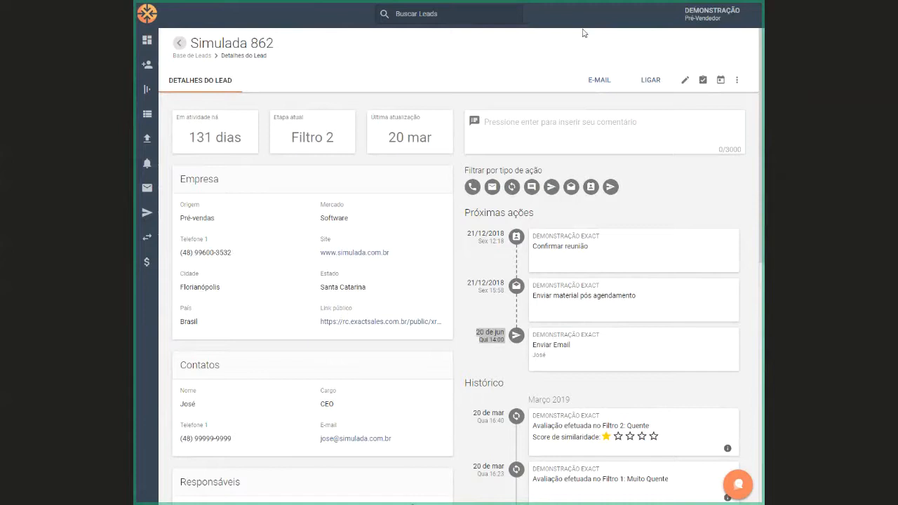
# Open gmail.com in a maximized incognito browser window
pyautogui.click(535, 43)
pyautogui.hotkey('ctrl', 'shift', 'n')
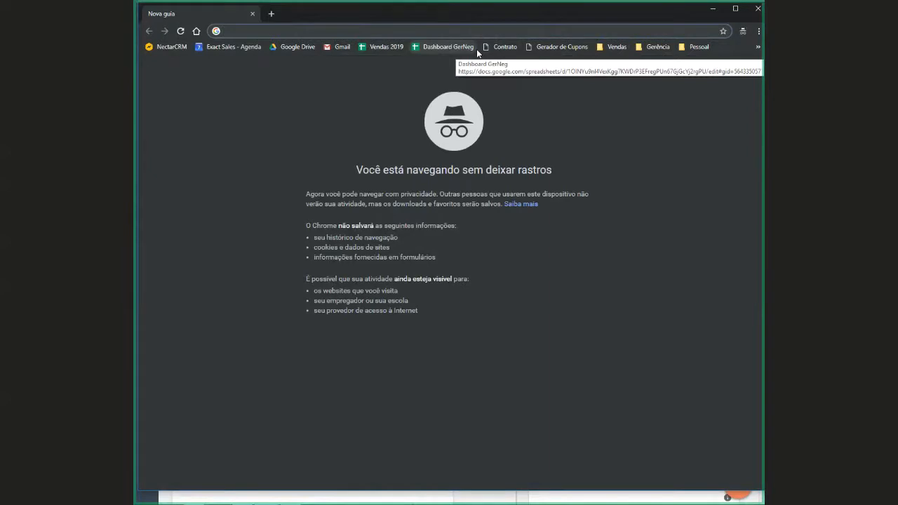
pyautogui.write('gmail')
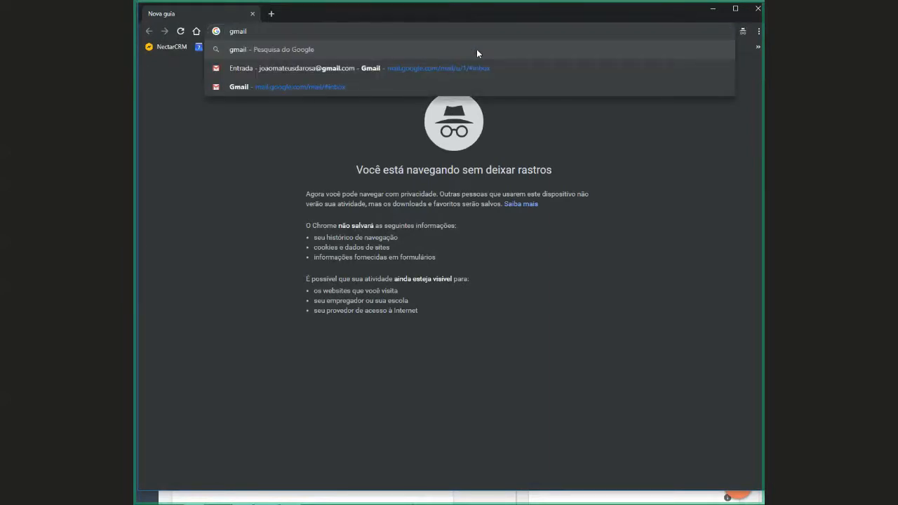
pyautogui.write('.com')
pyautogui.press('Return')
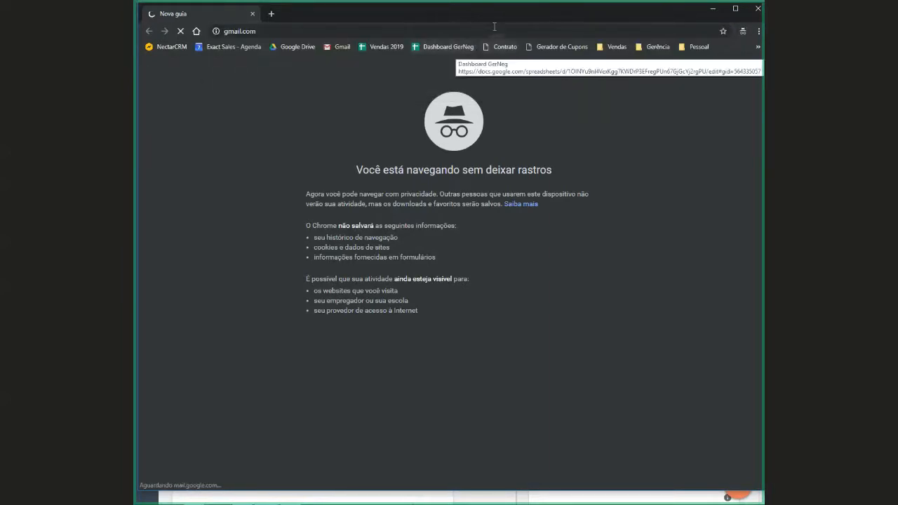
pyautogui.click(735, 9)
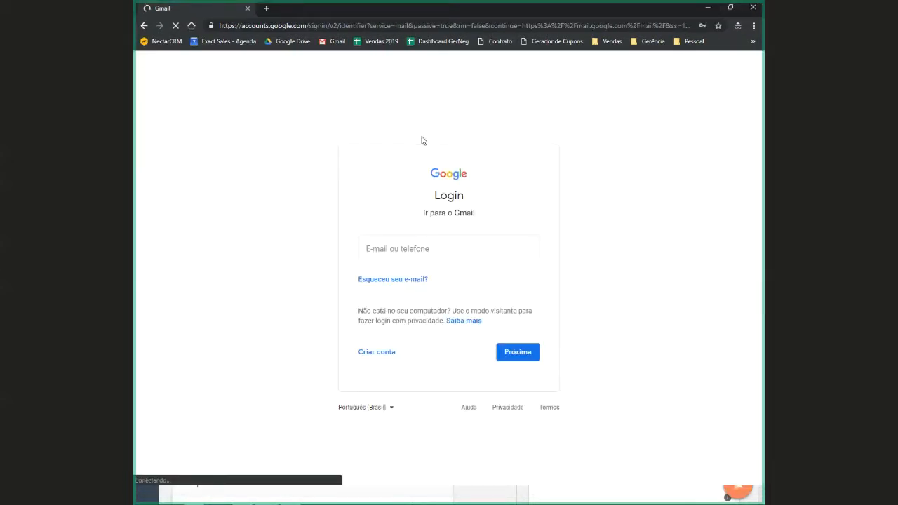
# Sign in to Gmail with the demonstration account's e-mail and password
pyautogui.click(431, 252)
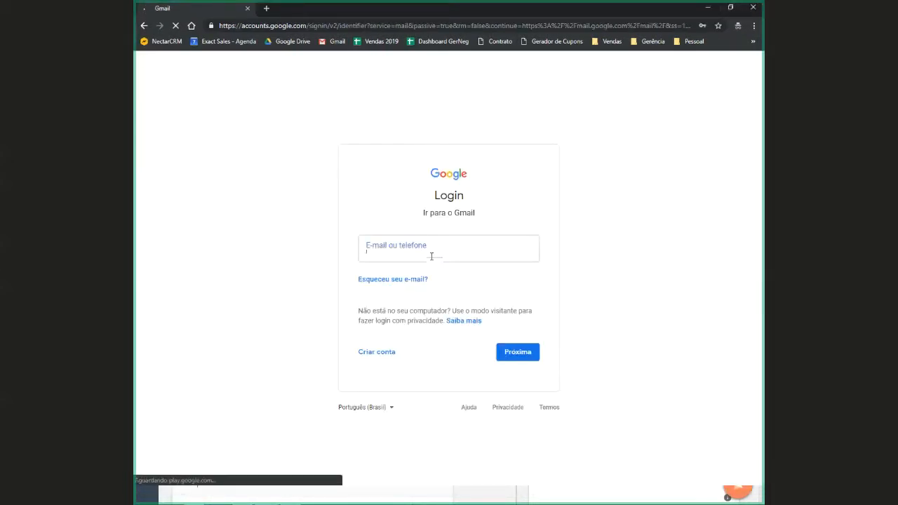
pyautogui.click(419, 312)
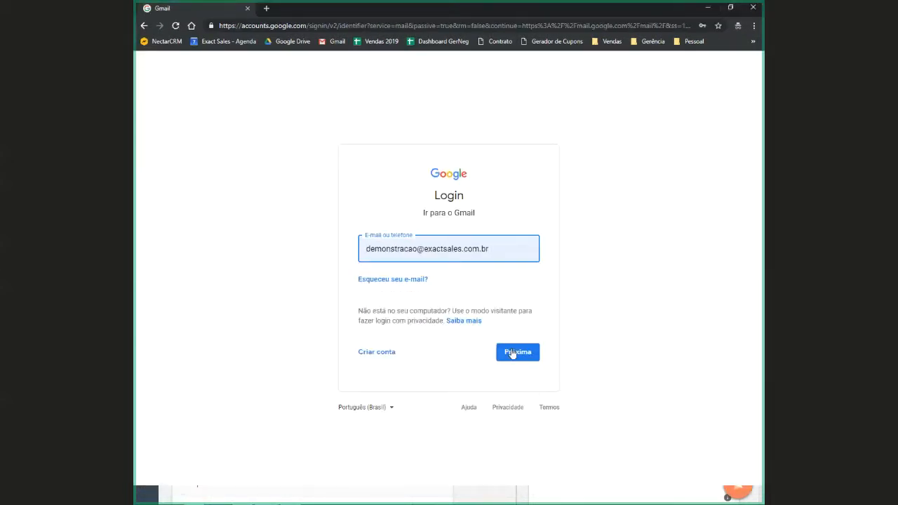
pyautogui.click(510, 351)
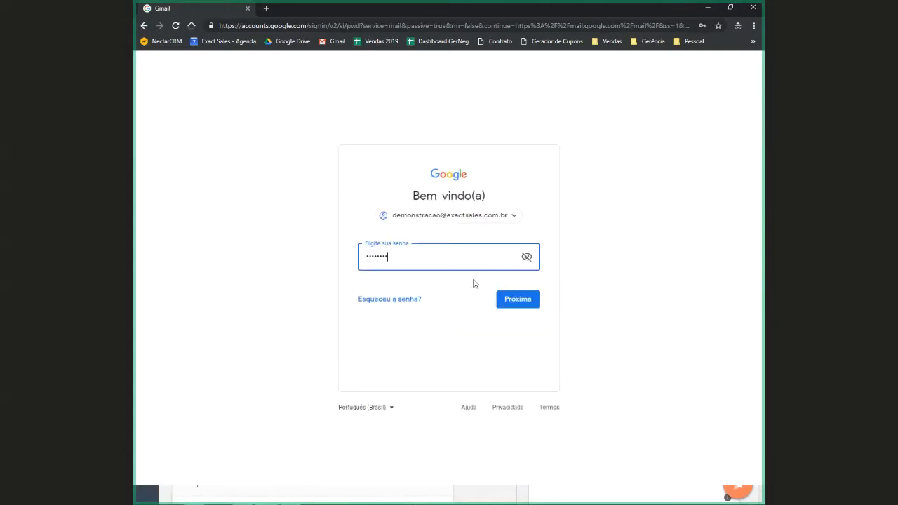
pyautogui.click(519, 300)
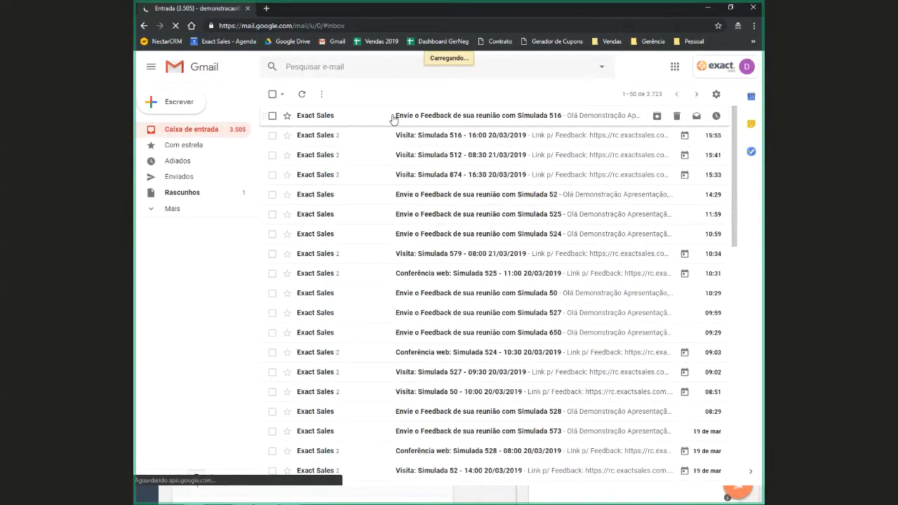
# Open the message requesting feedback on the meeting with Simulada 516 and follow its link to the feedback form
pyautogui.click(393, 116)
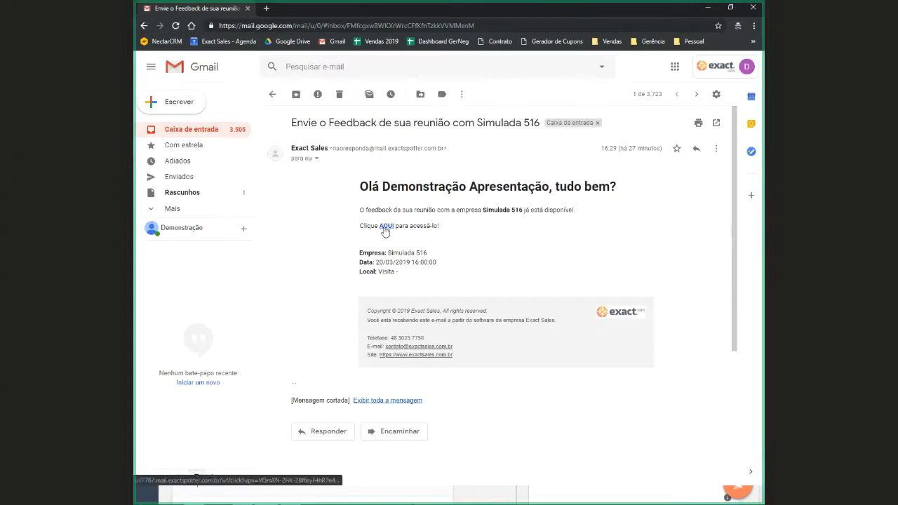
pyautogui.click(385, 226)
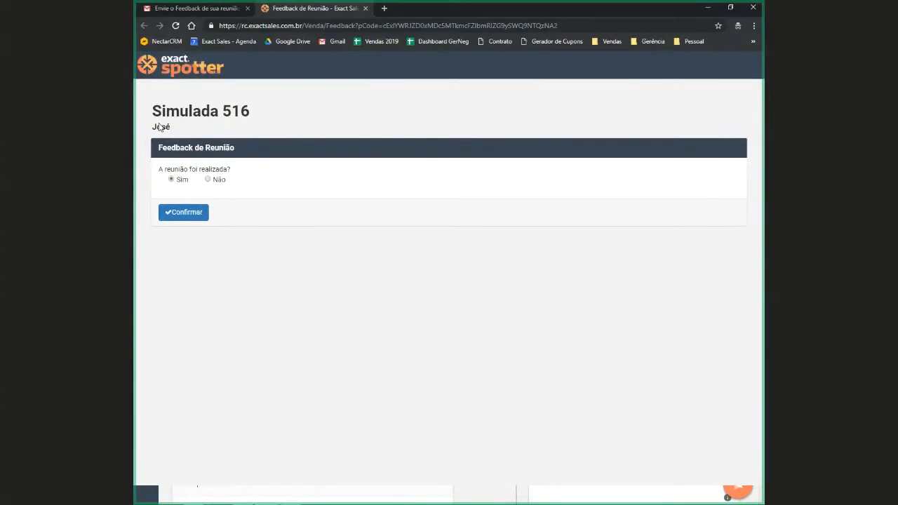
# Try answering Não to whether the meeting was held, view the Motivo field, and go back
pyautogui.click(208, 179)
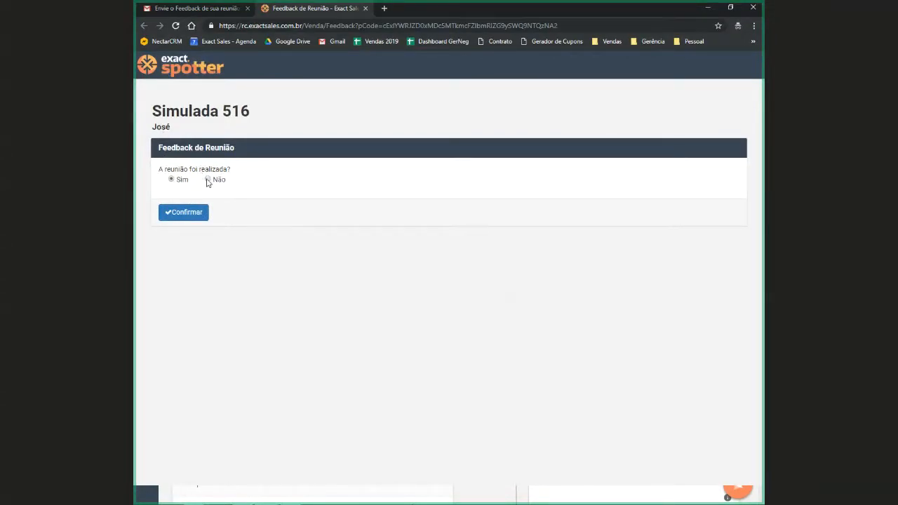
pyautogui.click(184, 219)
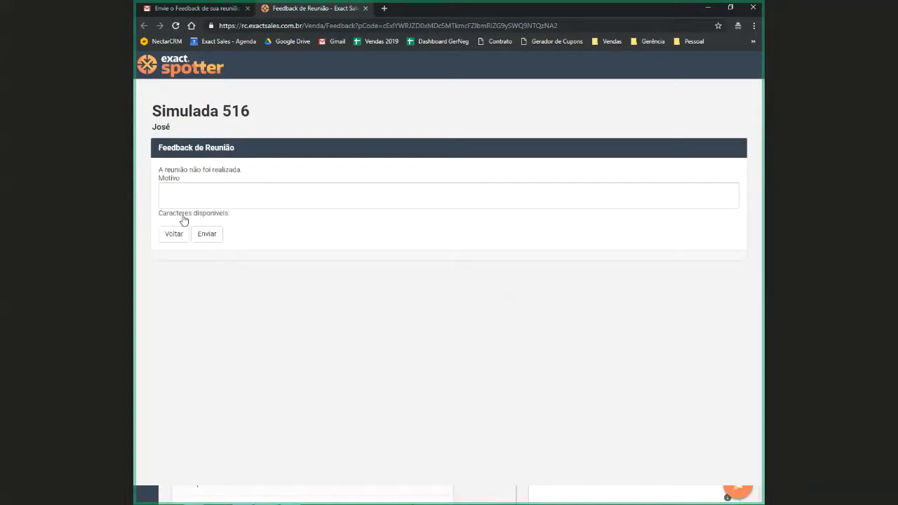
pyautogui.click(186, 190)
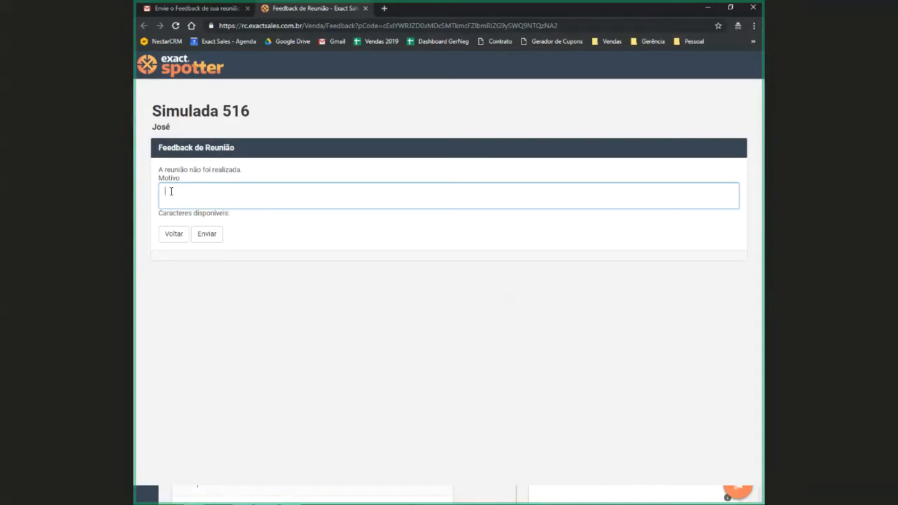
pyautogui.click(169, 236)
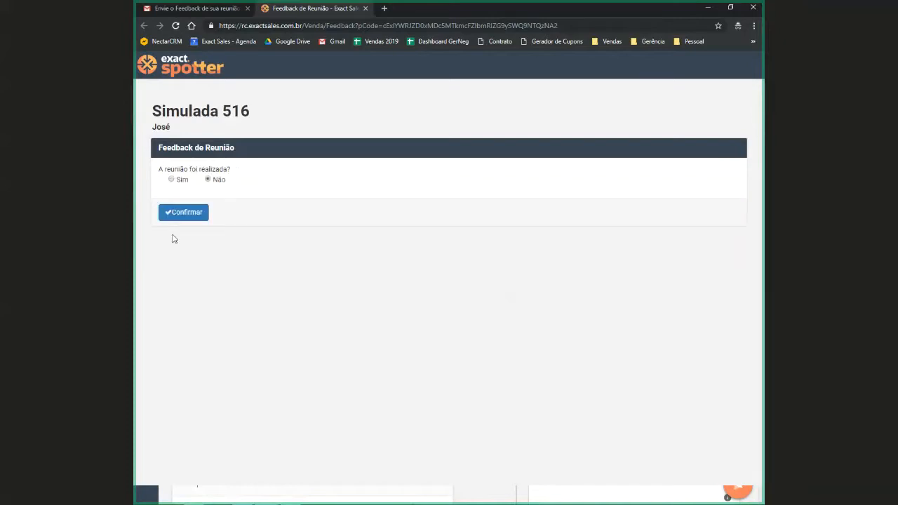
# Answer Sim to whether the Simulada 516 meeting was held and confirm to open the feedback questions
pyautogui.click(171, 179)
pyautogui.click(178, 214)
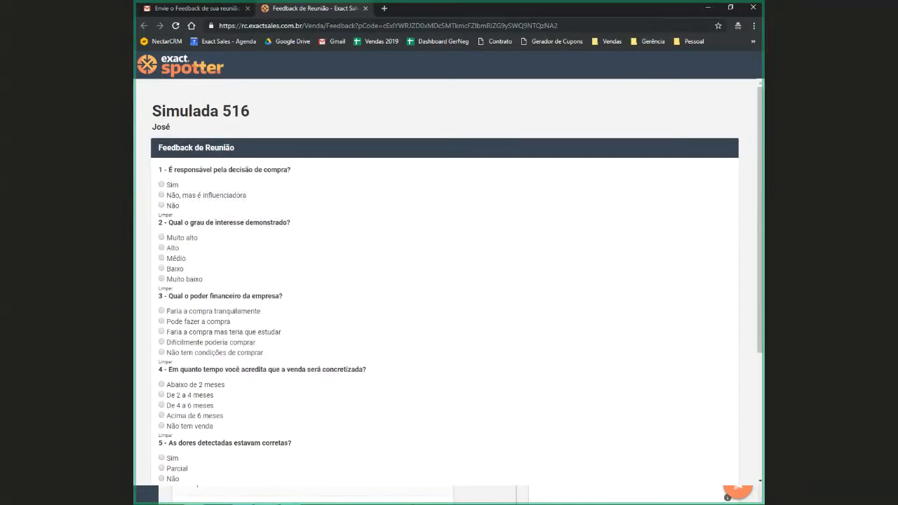
# Answer question 1 about responsibility for the purchase decision with Sim and question 2 about the degree of interest with Muito alto
pyautogui.scroll(-1, 455, 255)
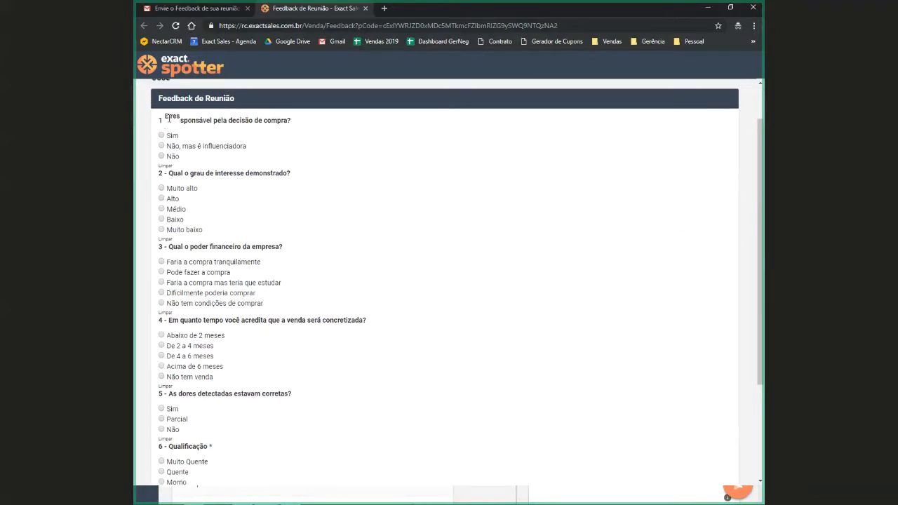
pyautogui.moveTo(166, 117); pyautogui.dragTo(296, 128)
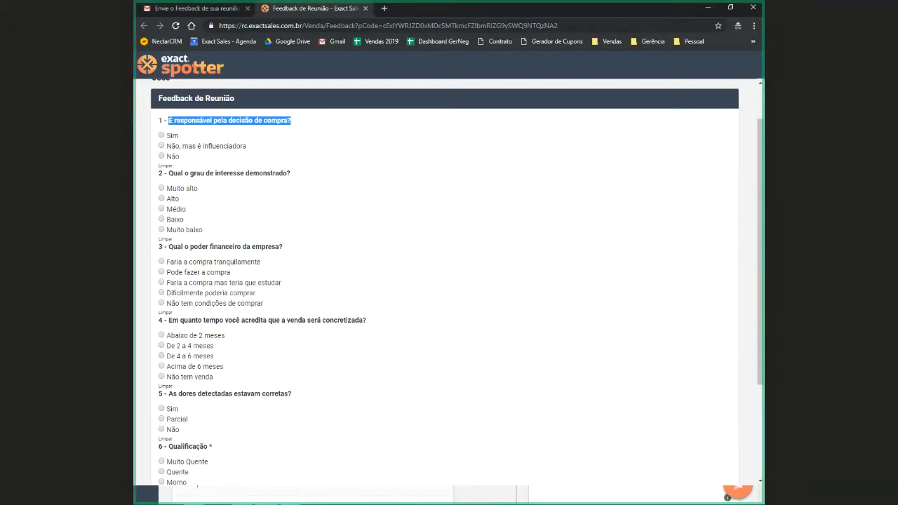
pyautogui.click(162, 136)
pyautogui.moveTo(164, 171); pyautogui.dragTo(301, 179)
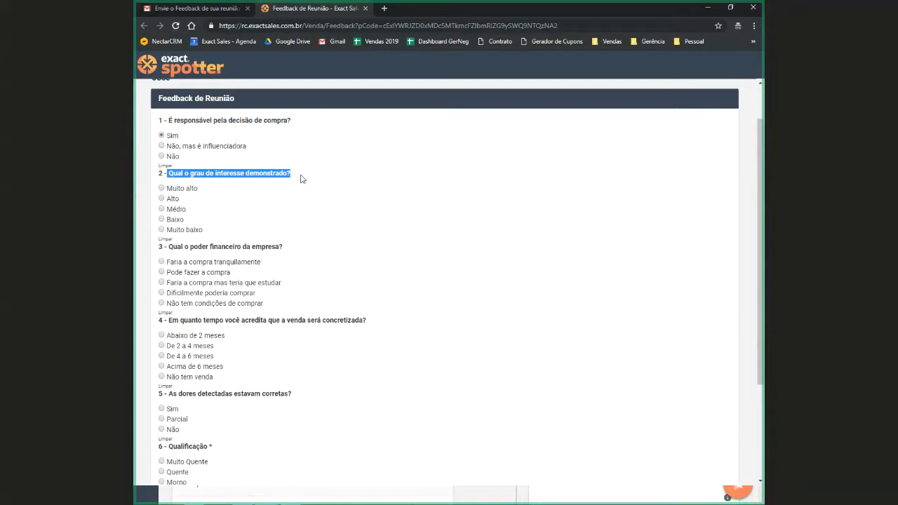
pyautogui.click(177, 190)
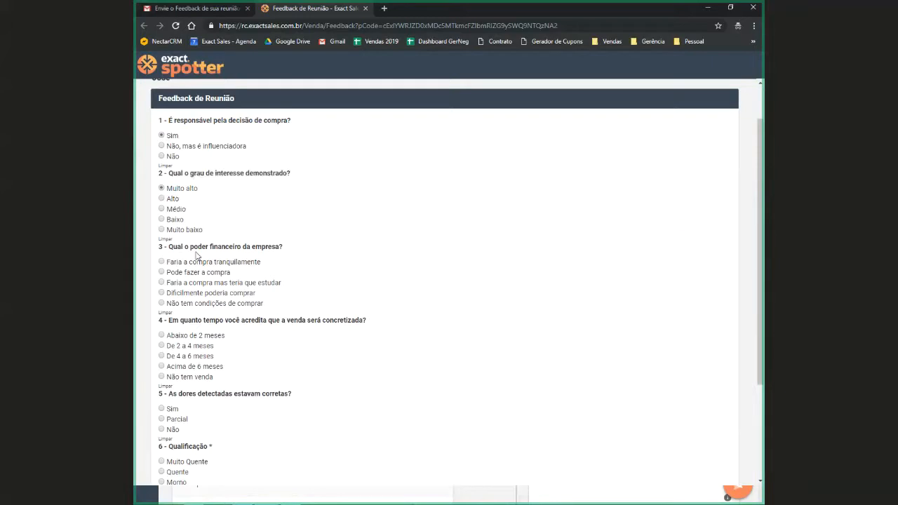
# Answer question 3 about the company's financial power with Pode fazer a compra and question 4 about the expected sale time with Abaixo de 2 meses
pyautogui.moveTo(167, 246); pyautogui.dragTo(290, 253)
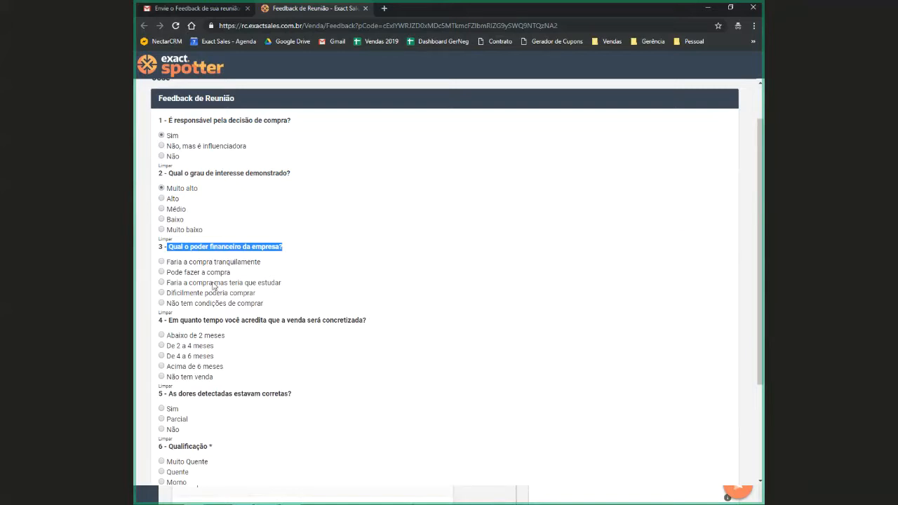
pyautogui.click(162, 273)
pyautogui.scroll(-1, 167, 279)
pyautogui.moveTo(167, 221); pyautogui.dragTo(367, 225)
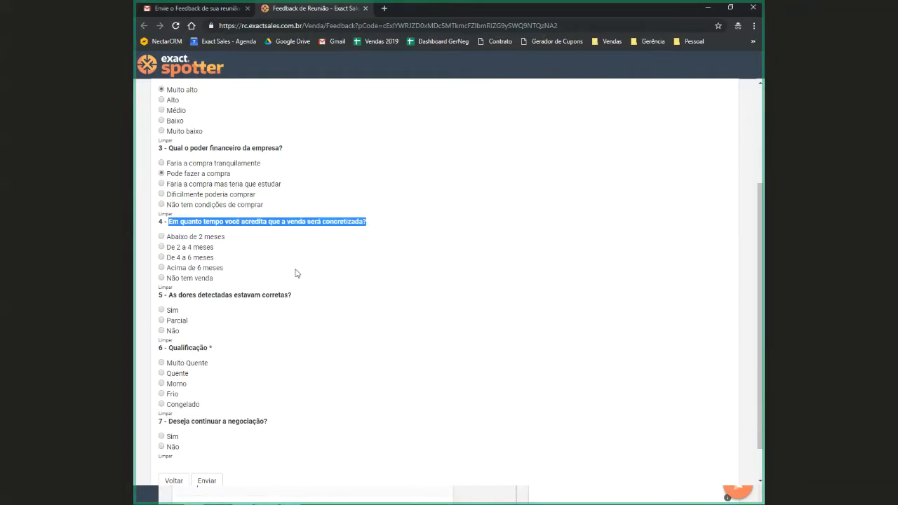
pyautogui.click(162, 237)
# Answer question 5 about whether the detected pains were correct with Sim
pyautogui.scroll(-1, 204, 257)
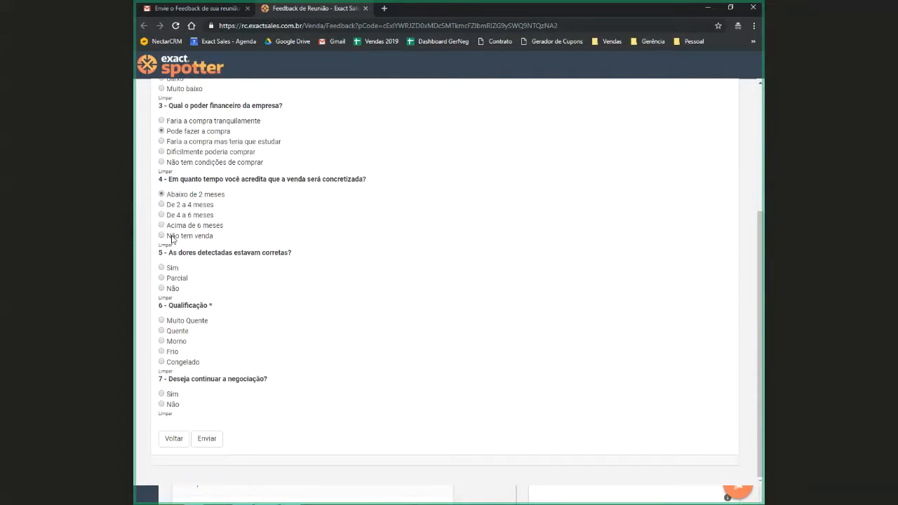
pyautogui.moveTo(169, 252); pyautogui.dragTo(346, 256)
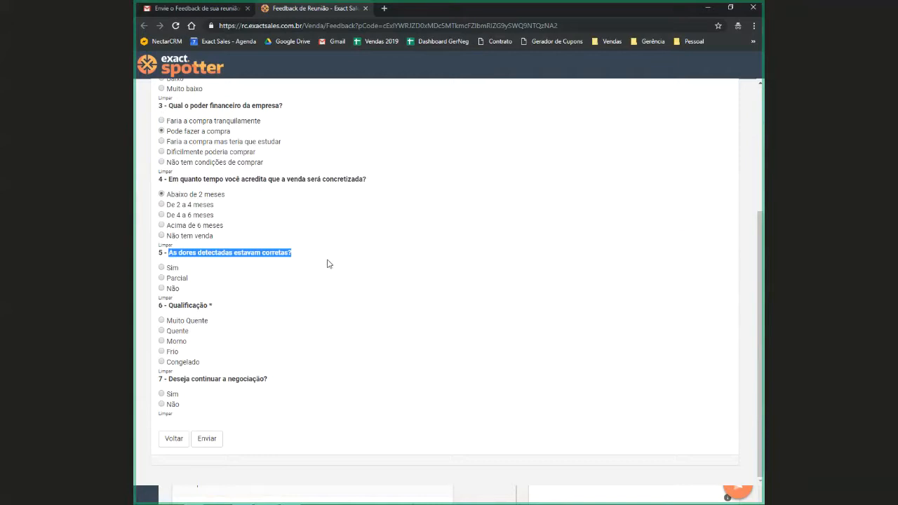
pyautogui.click(159, 269)
# Switch to the manager's dashboard, view the list of pending meeting feedbacks, and close it
pyautogui.hotkey('alt', 'Tab')
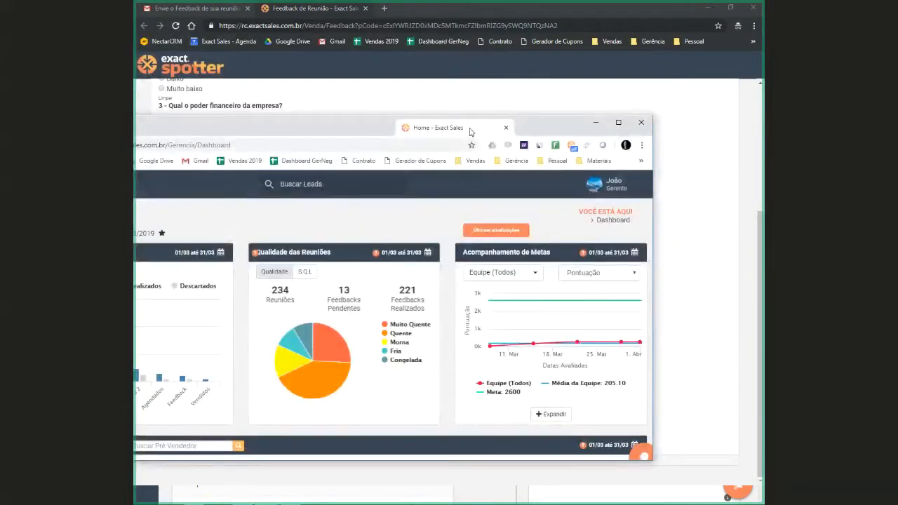
pyautogui.doubleClick(470, 132)
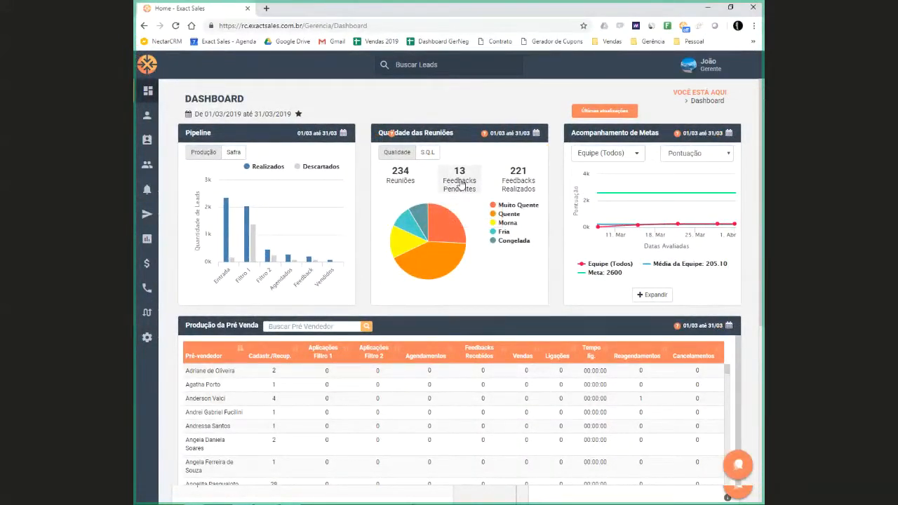
pyautogui.click(461, 184)
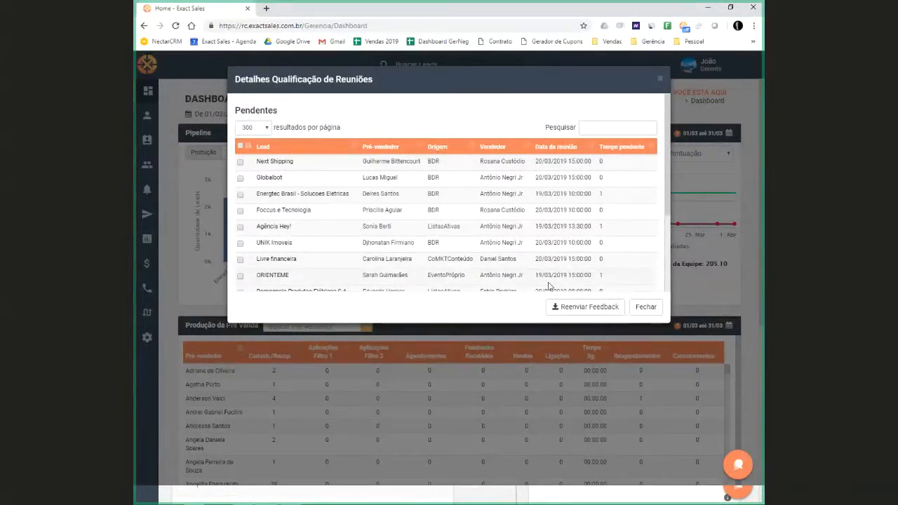
pyautogui.click(644, 307)
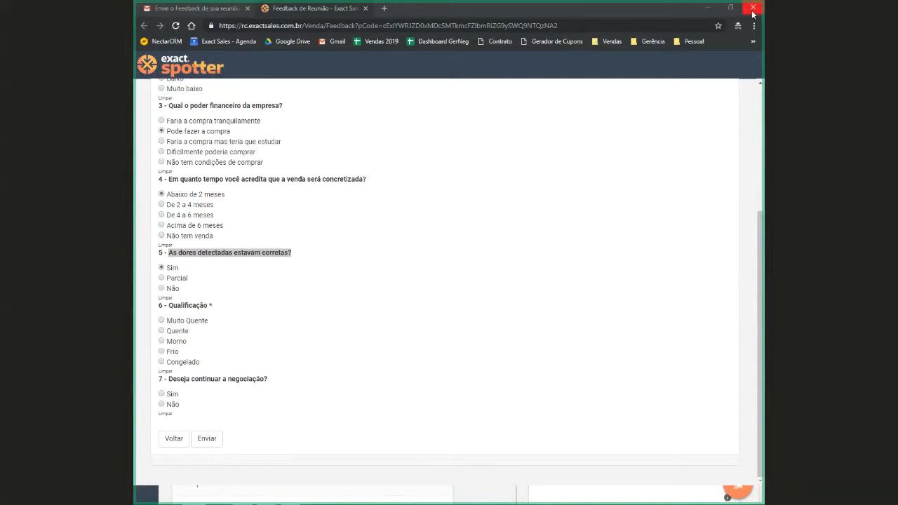
# Answer question 6 (Qualificação) with Muito Quente and question 7 about continuing the negotiation with Sim, submit the feedback form, and close its window
pyautogui.click(205, 446)
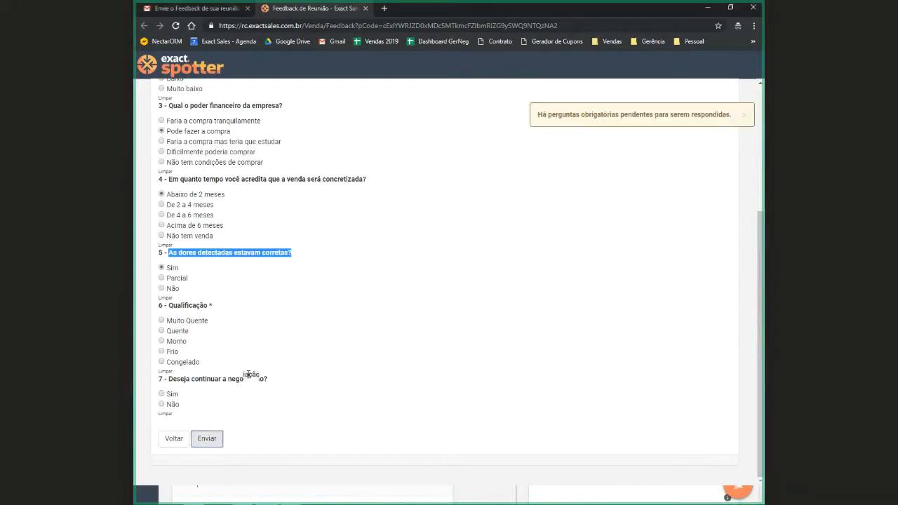
pyautogui.click(161, 322)
pyautogui.click(161, 393)
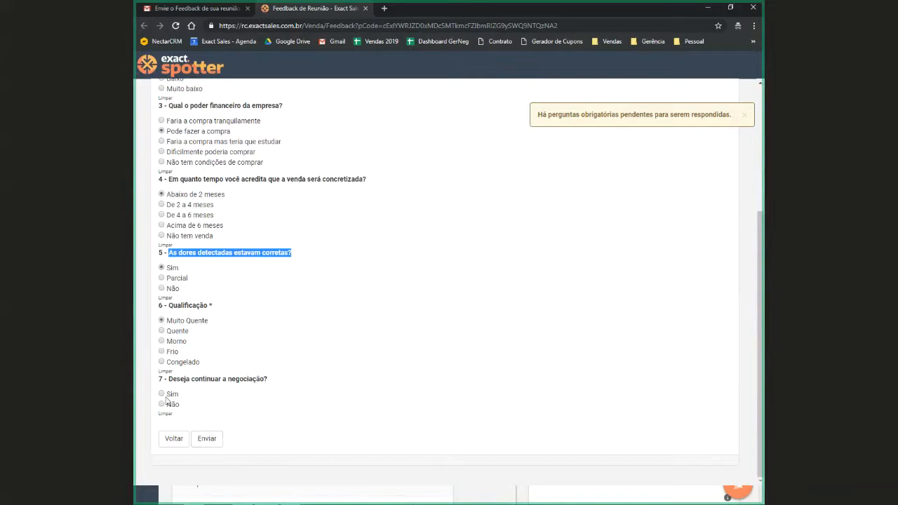
pyautogui.click(208, 438)
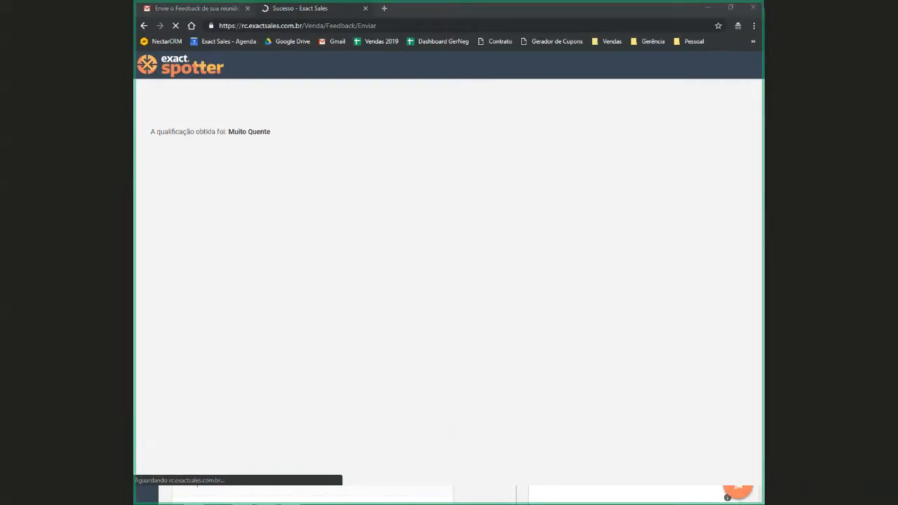
pyautogui.click(754, 9)
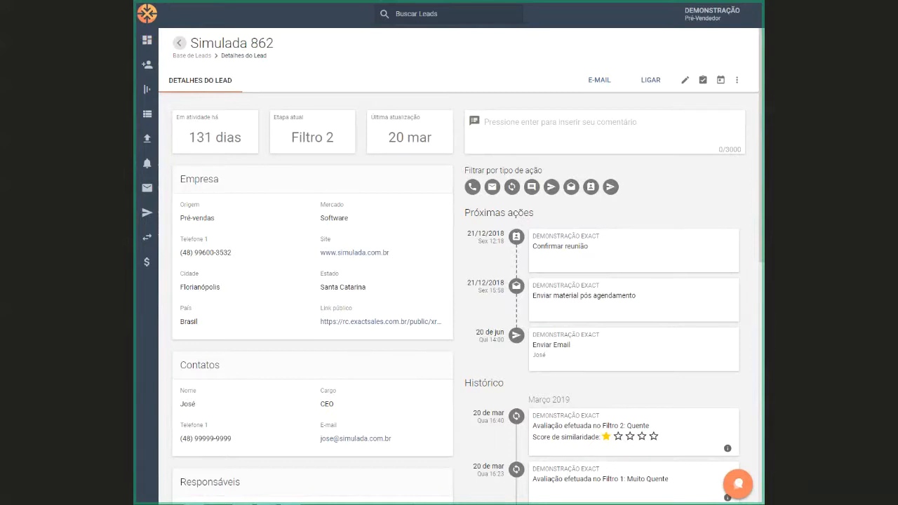
# Open the Evento B2B - Simulado campaign in Cadência de E-mails and examine its statistics by stage and best opening times
pyautogui.moveTo(161, 194)
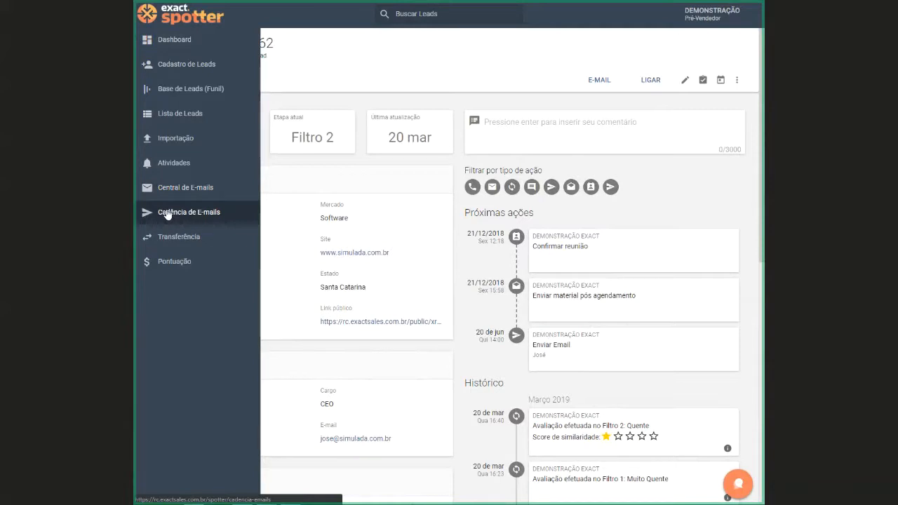
pyautogui.click(167, 213)
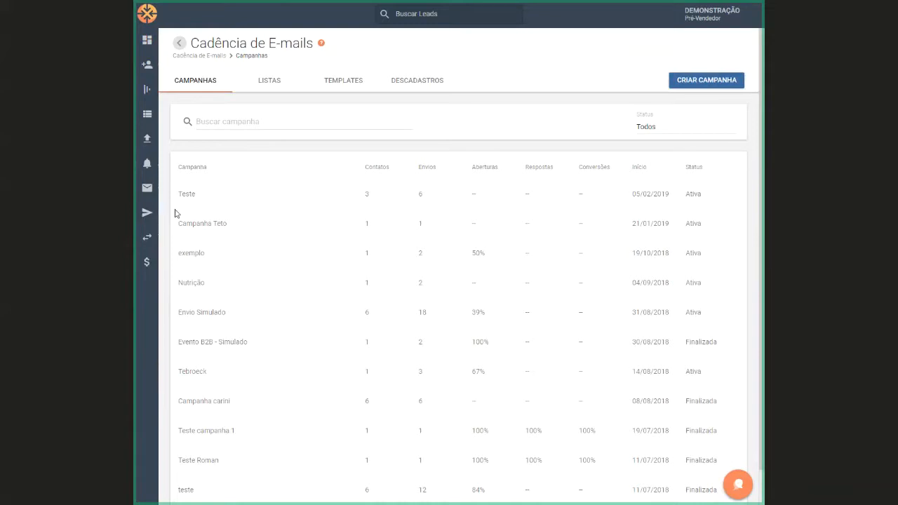
pyautogui.click(211, 344)
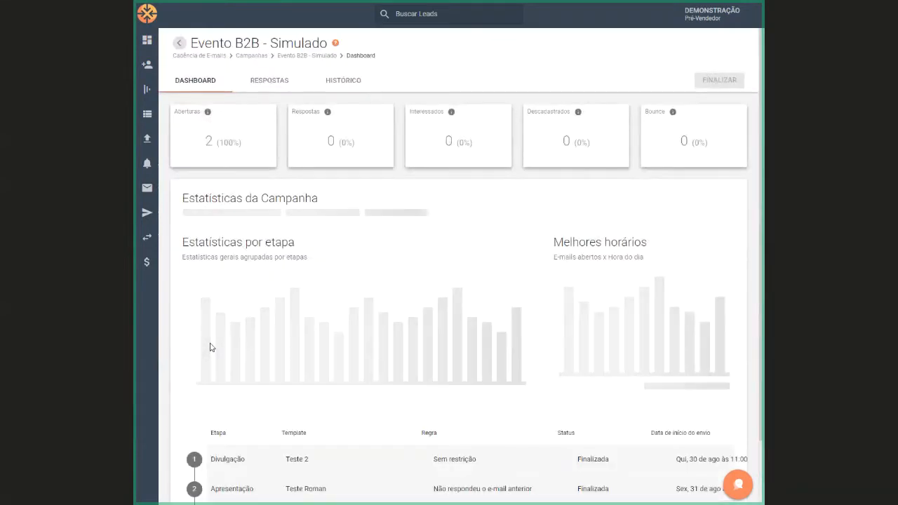
pyautogui.scroll(-1, 421, 414)
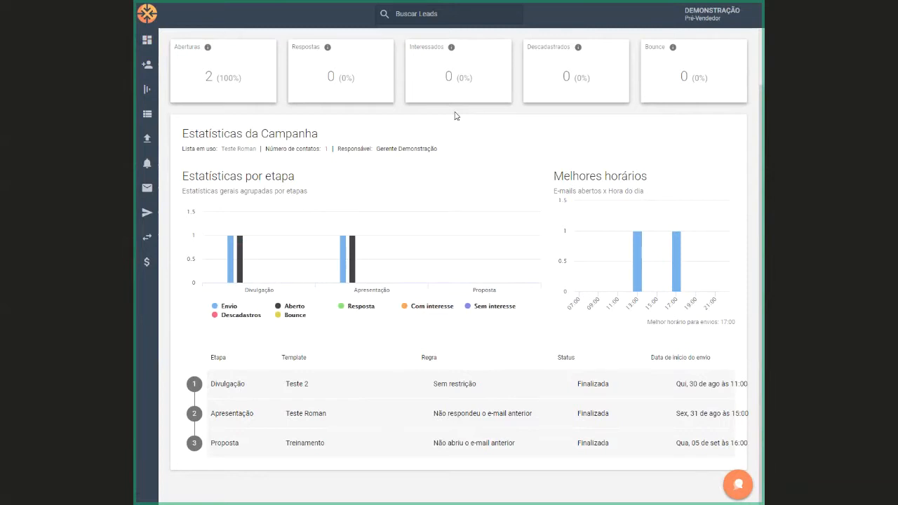
pyautogui.moveTo(148, 191)
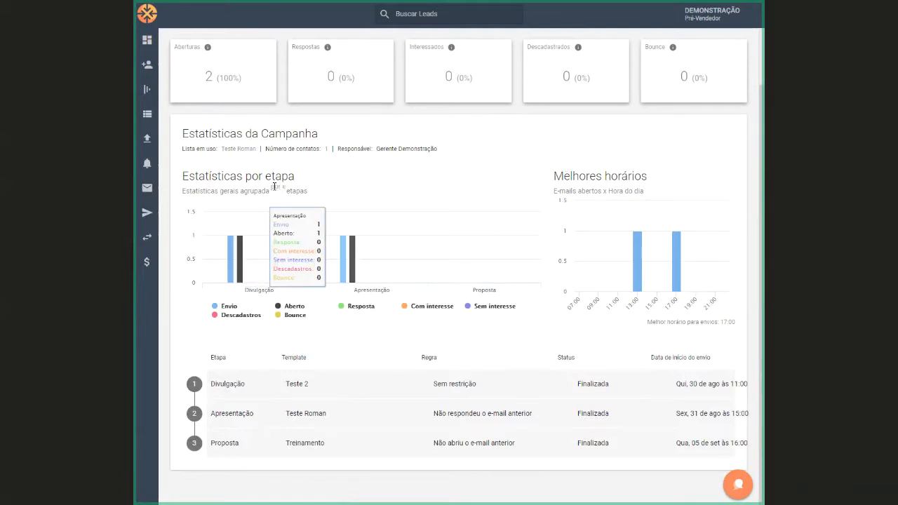
pyautogui.moveTo(639, 288)
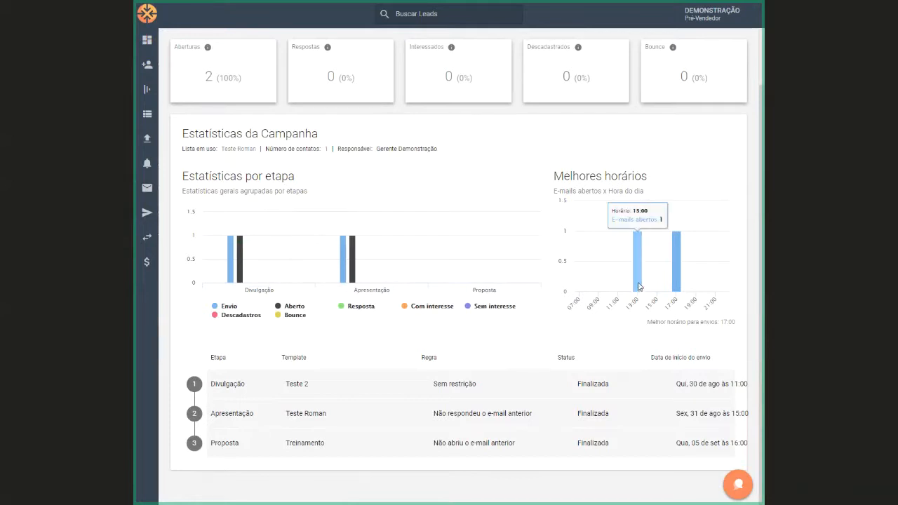
pyautogui.moveTo(675, 288)
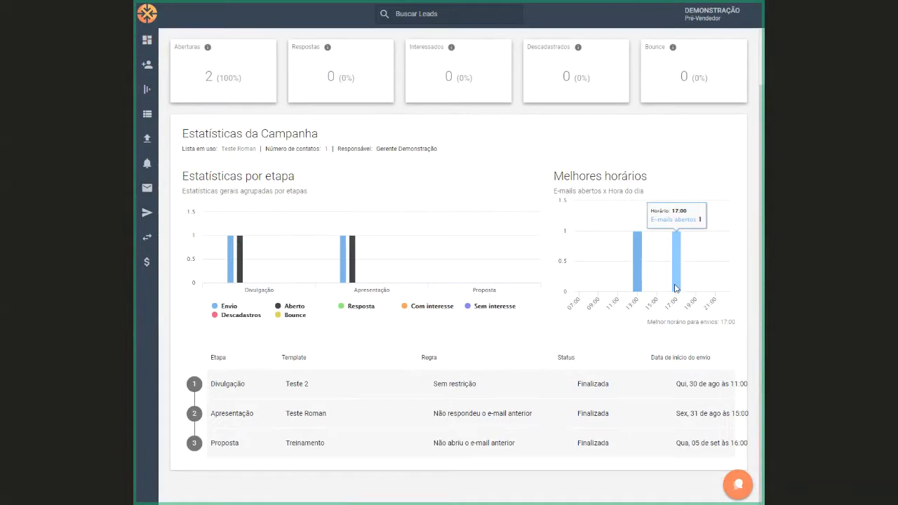
# In Central de E-mails, view the templates offered for a new e-mail, close them without writing, and check the sent e-mails' open tracking
pyautogui.click(152, 190)
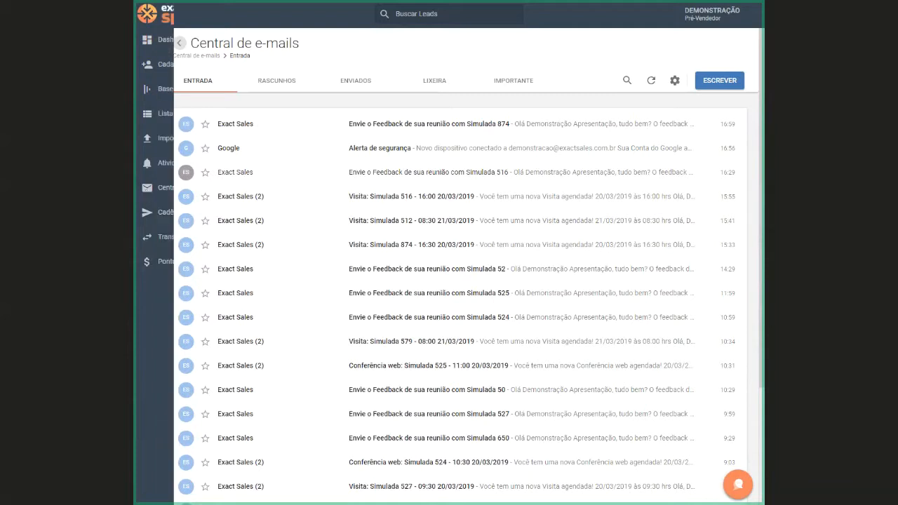
pyautogui.click(709, 83)
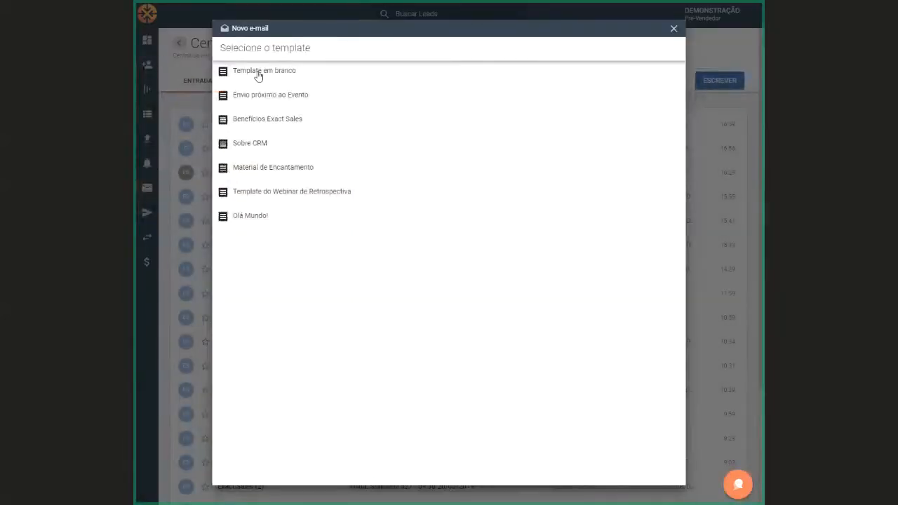
pyautogui.click(670, 32)
pyautogui.click(356, 81)
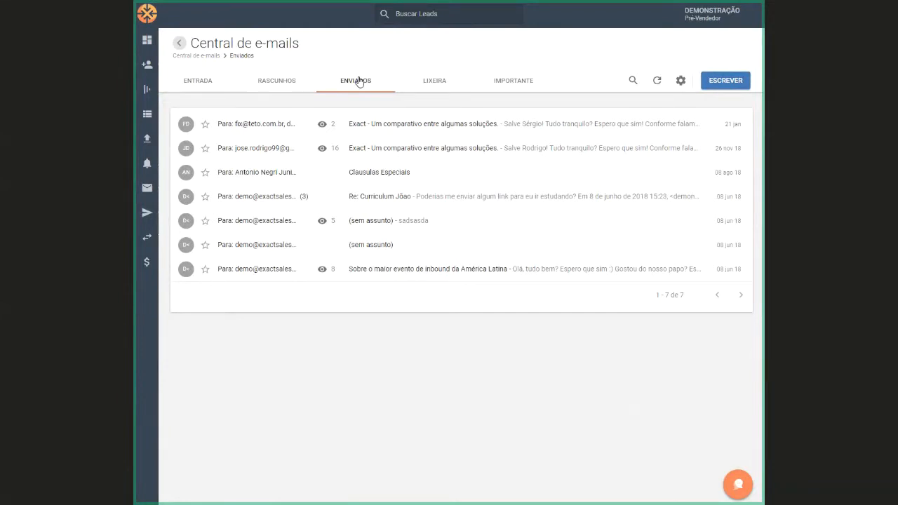
pyautogui.moveTo(321, 151)
# Go to the dashboard, view the pre-seller's bonuses and points in Pontuação, and return to the dashboard
pyautogui.moveTo(180, 48)
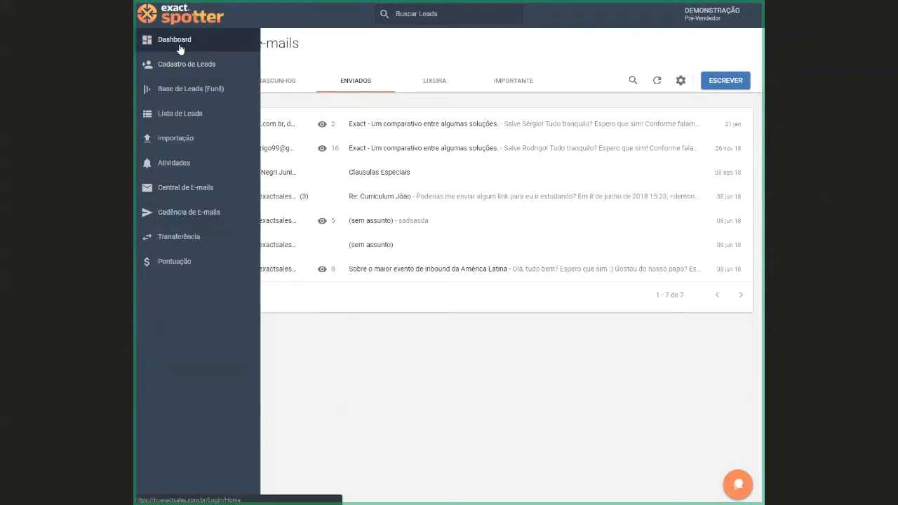
pyautogui.click(180, 46)
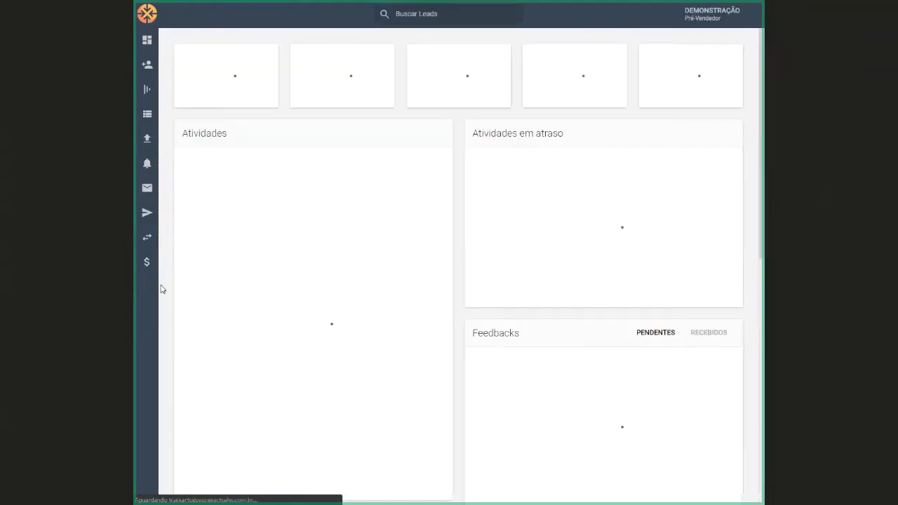
pyautogui.moveTo(150, 237)
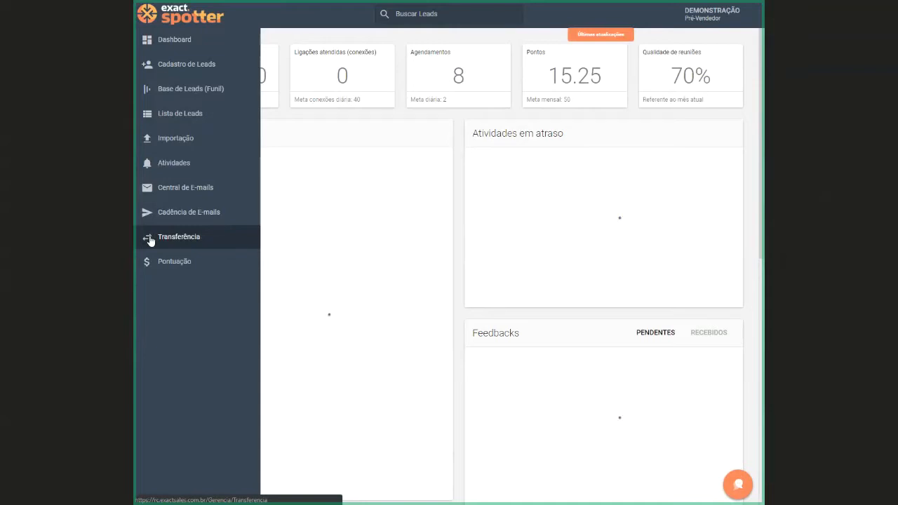
pyautogui.click(161, 265)
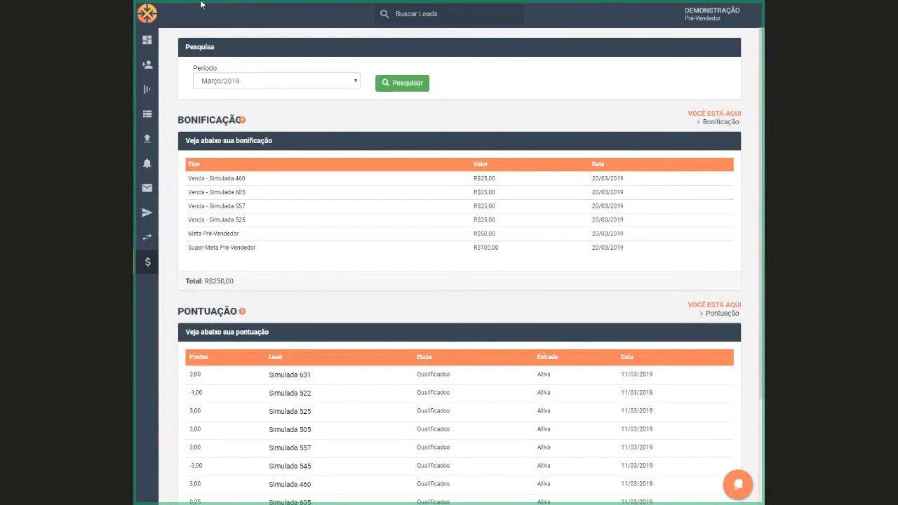
pyautogui.click(177, 46)
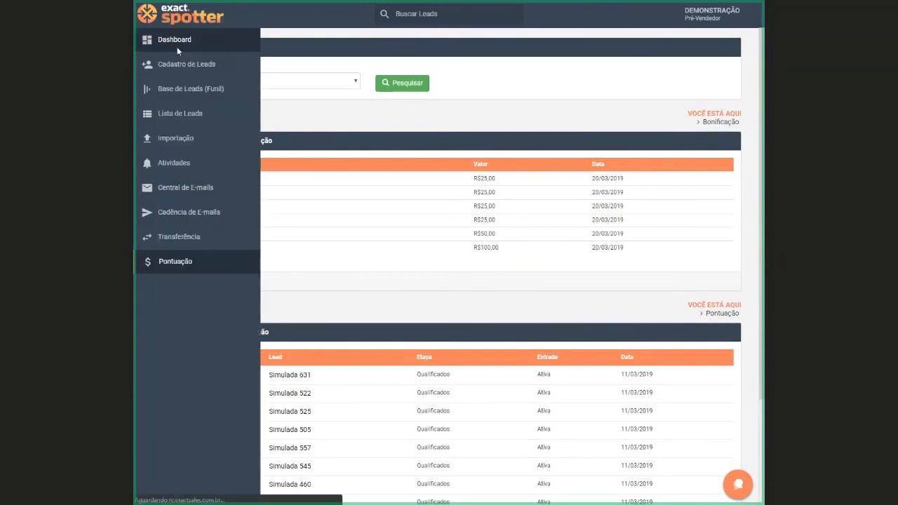